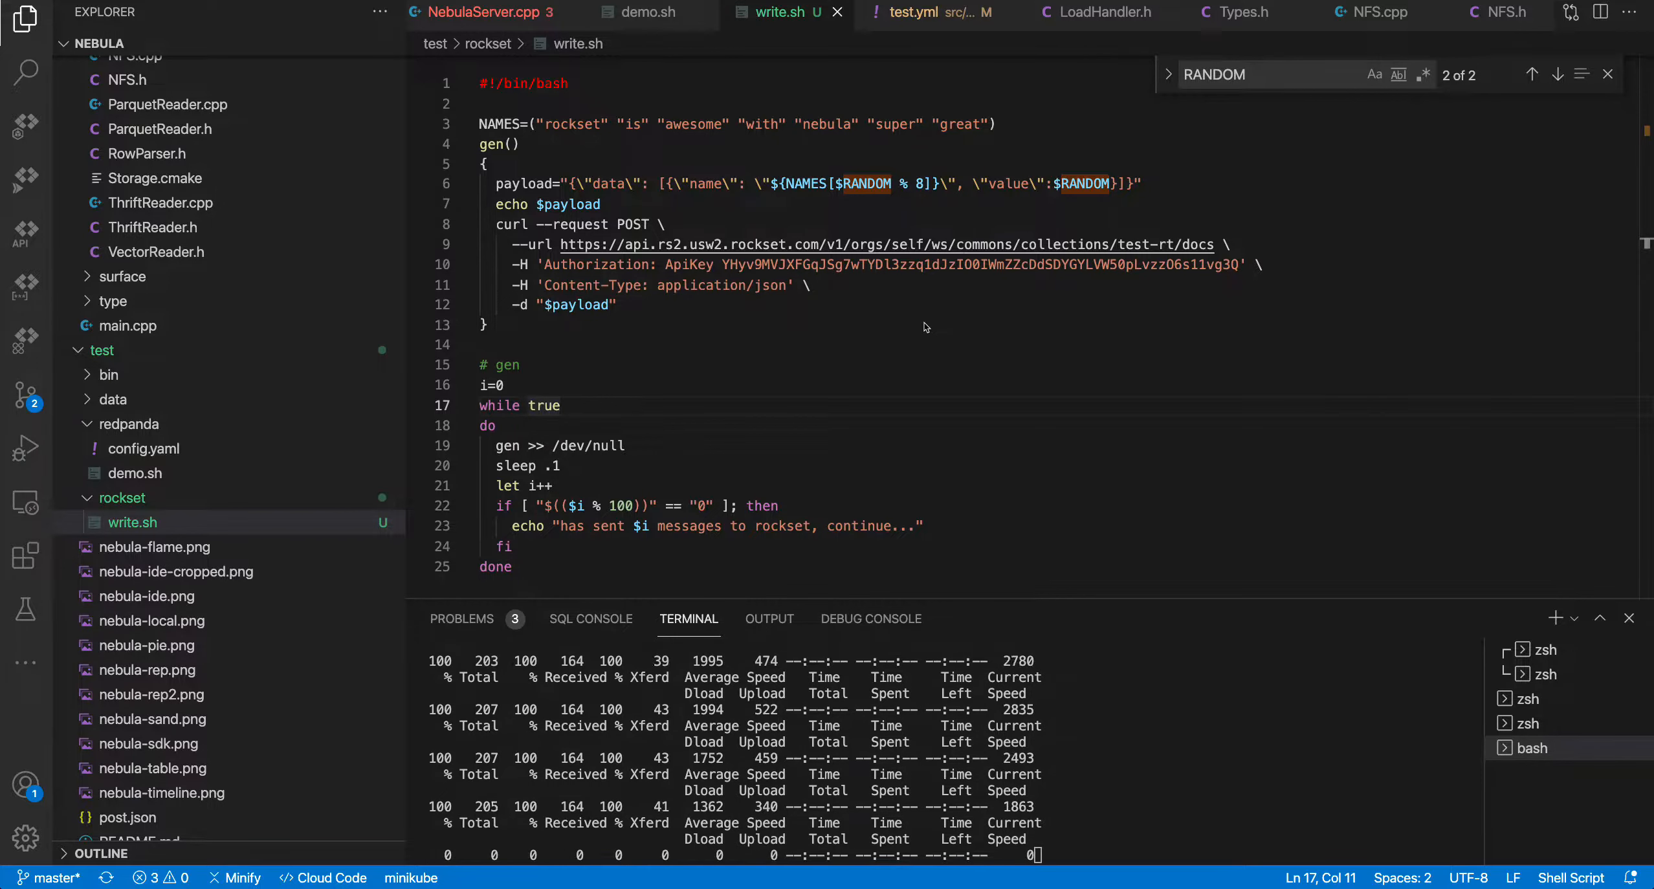
Review the write.sh script that posts random name/value payloads to the Rockset test-rt collection
{"action": "left_click", "coordinate": [882, 305]}
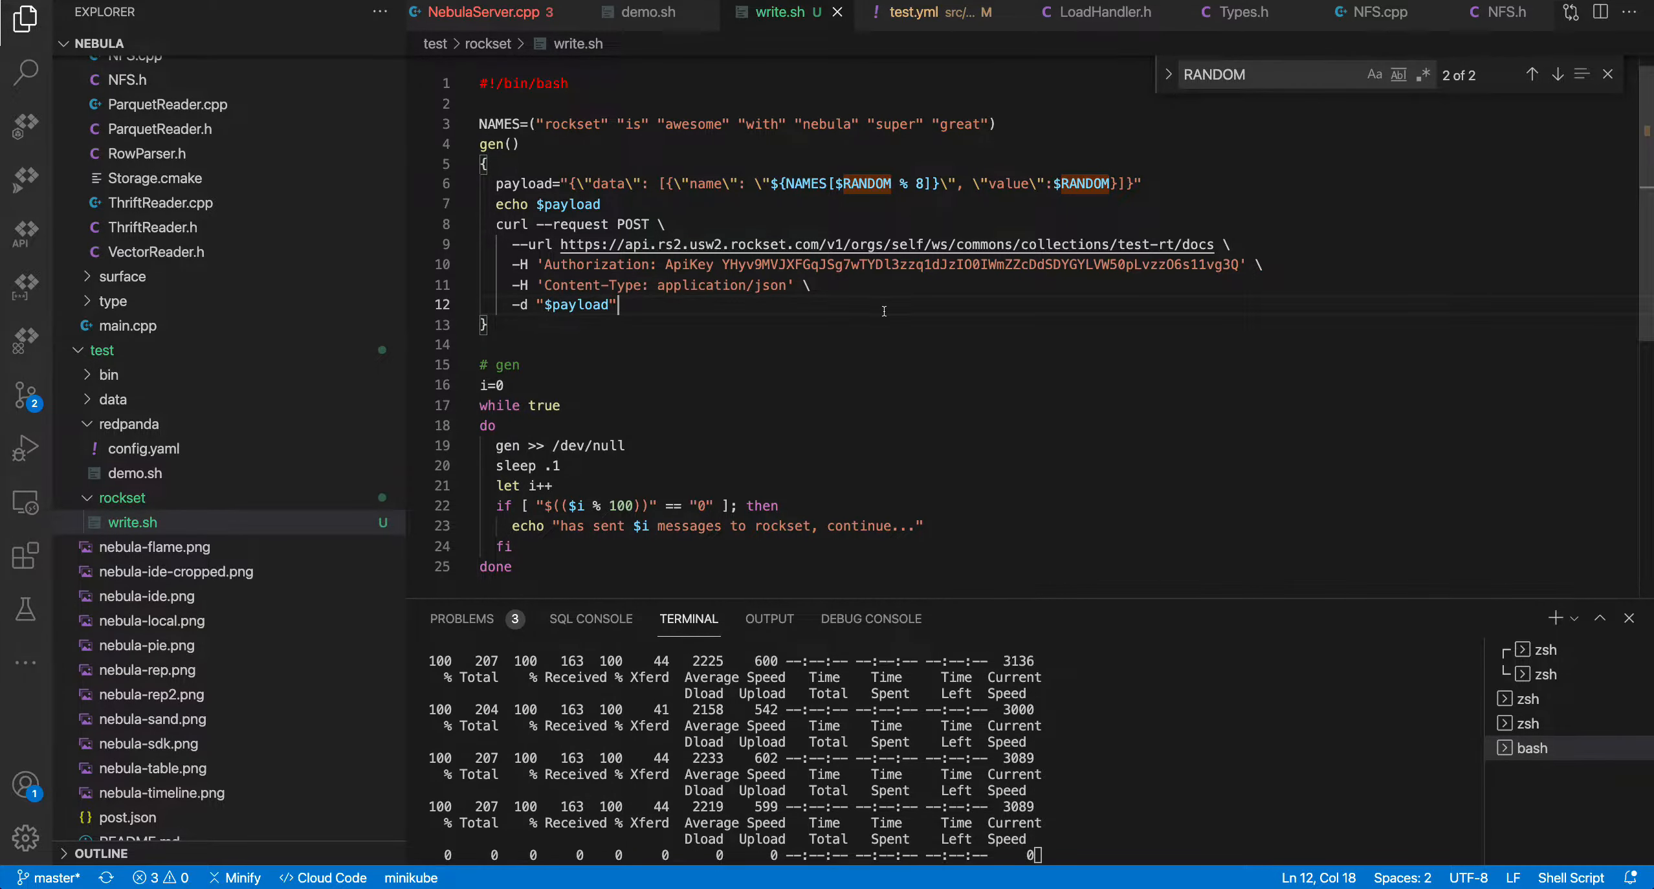
{"action": "left_click", "coordinate": [707, 386]}
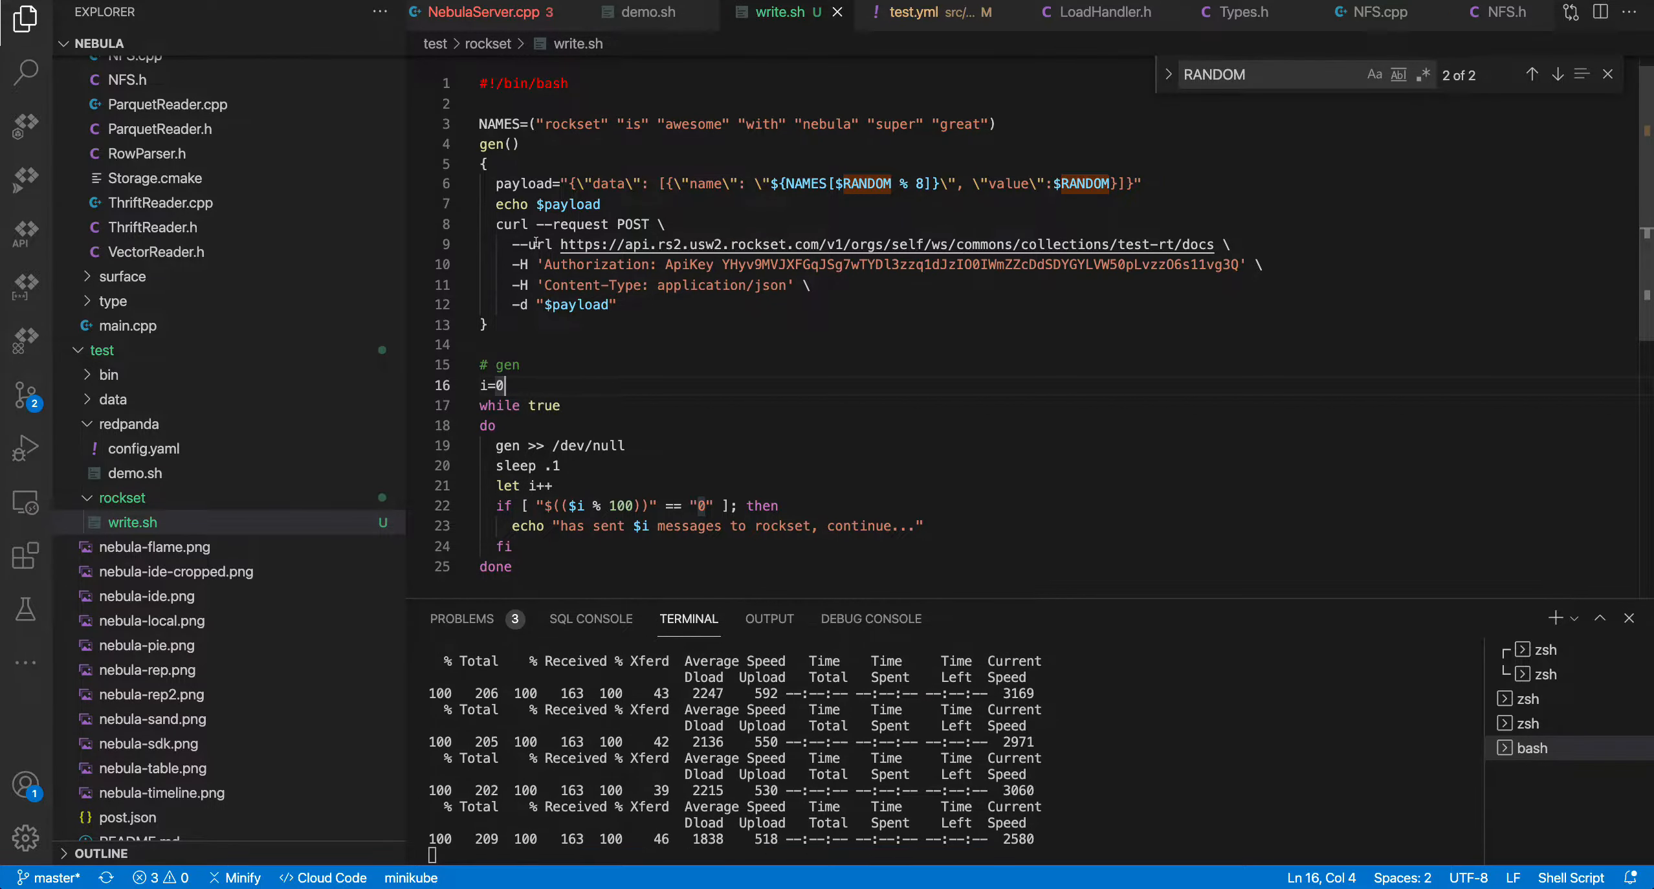
{"action": "left_click_drag", "start_coordinate": [554, 244], "coordinate": [1231, 244]}
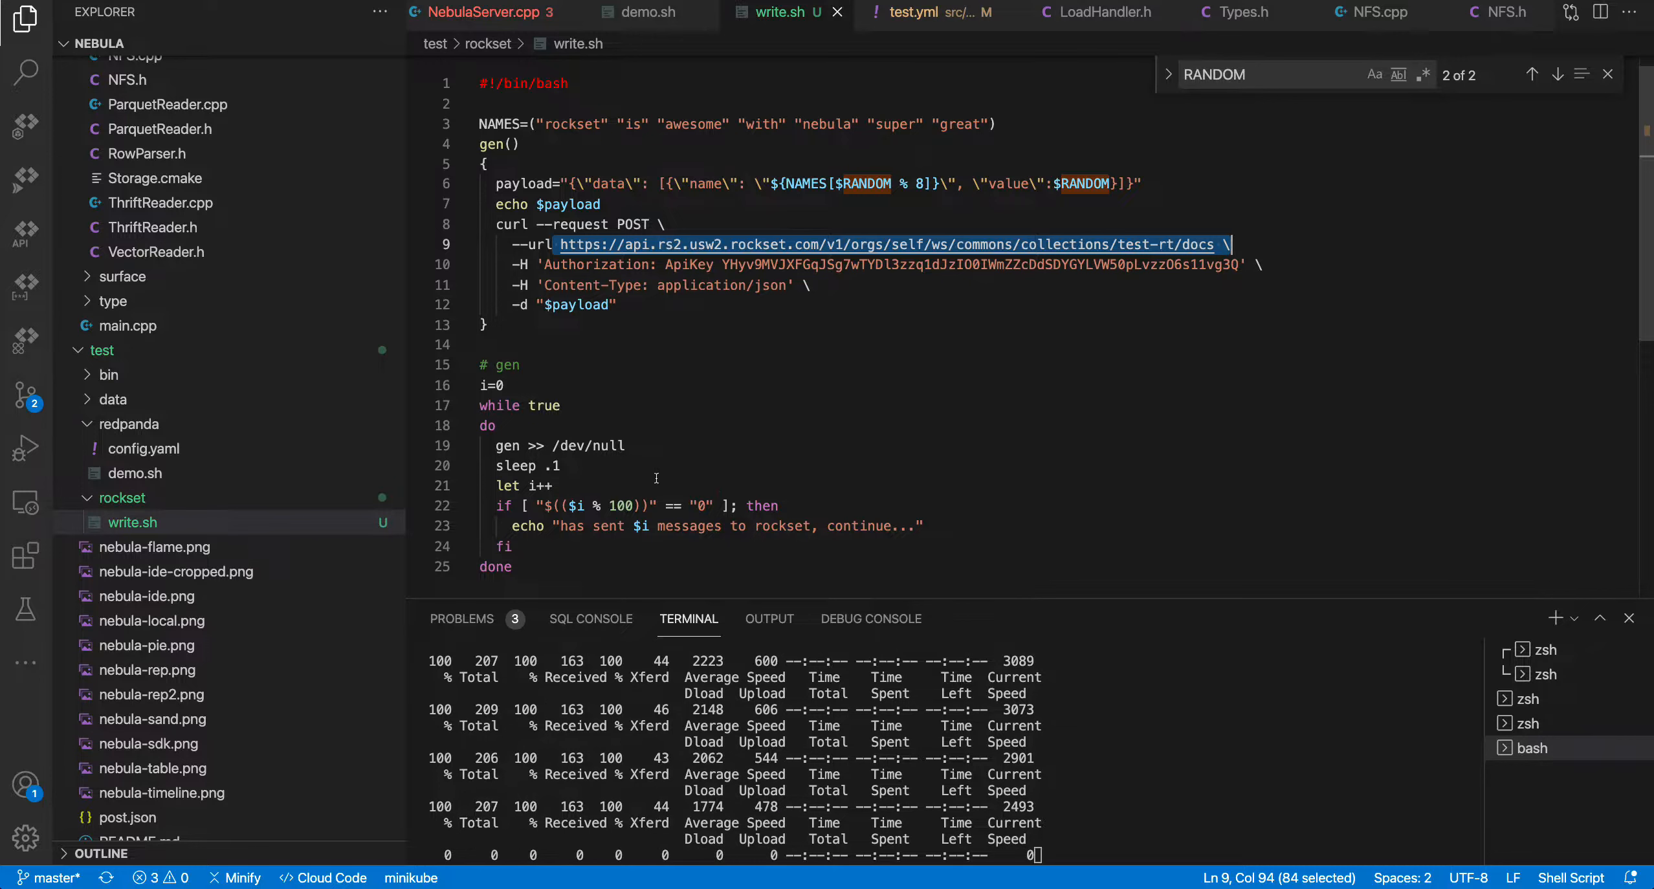
{"action": "left_click_drag", "start_coordinate": [926, 526], "coordinate": [456, 444]}
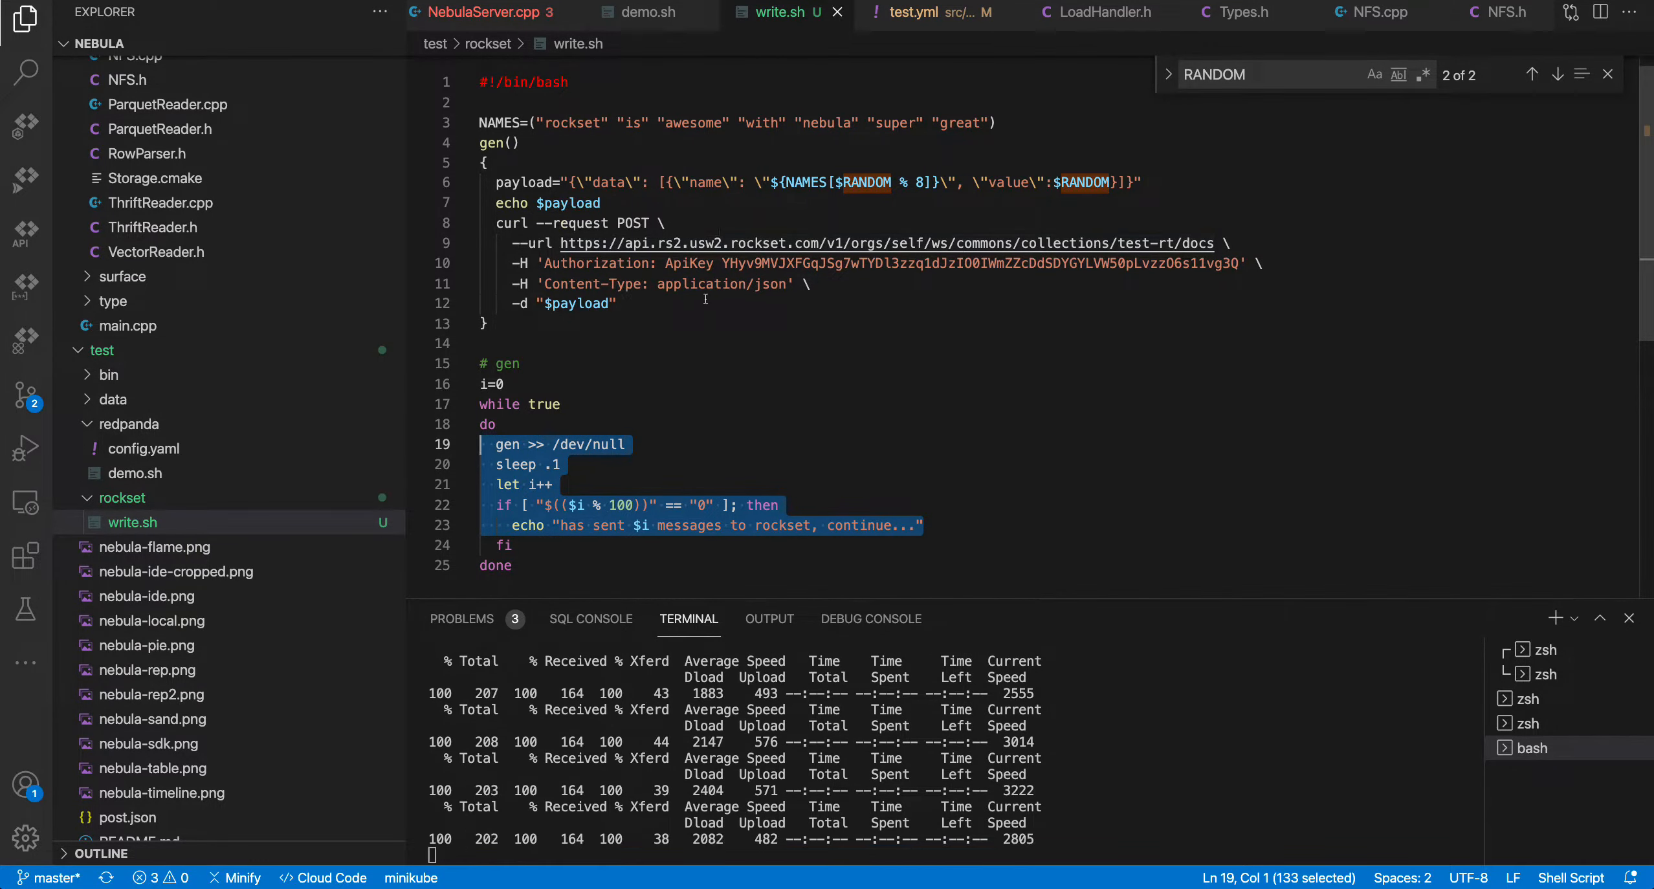
{"action": "left_click_drag", "start_coordinate": [1172, 243], "coordinate": [1133, 243]}
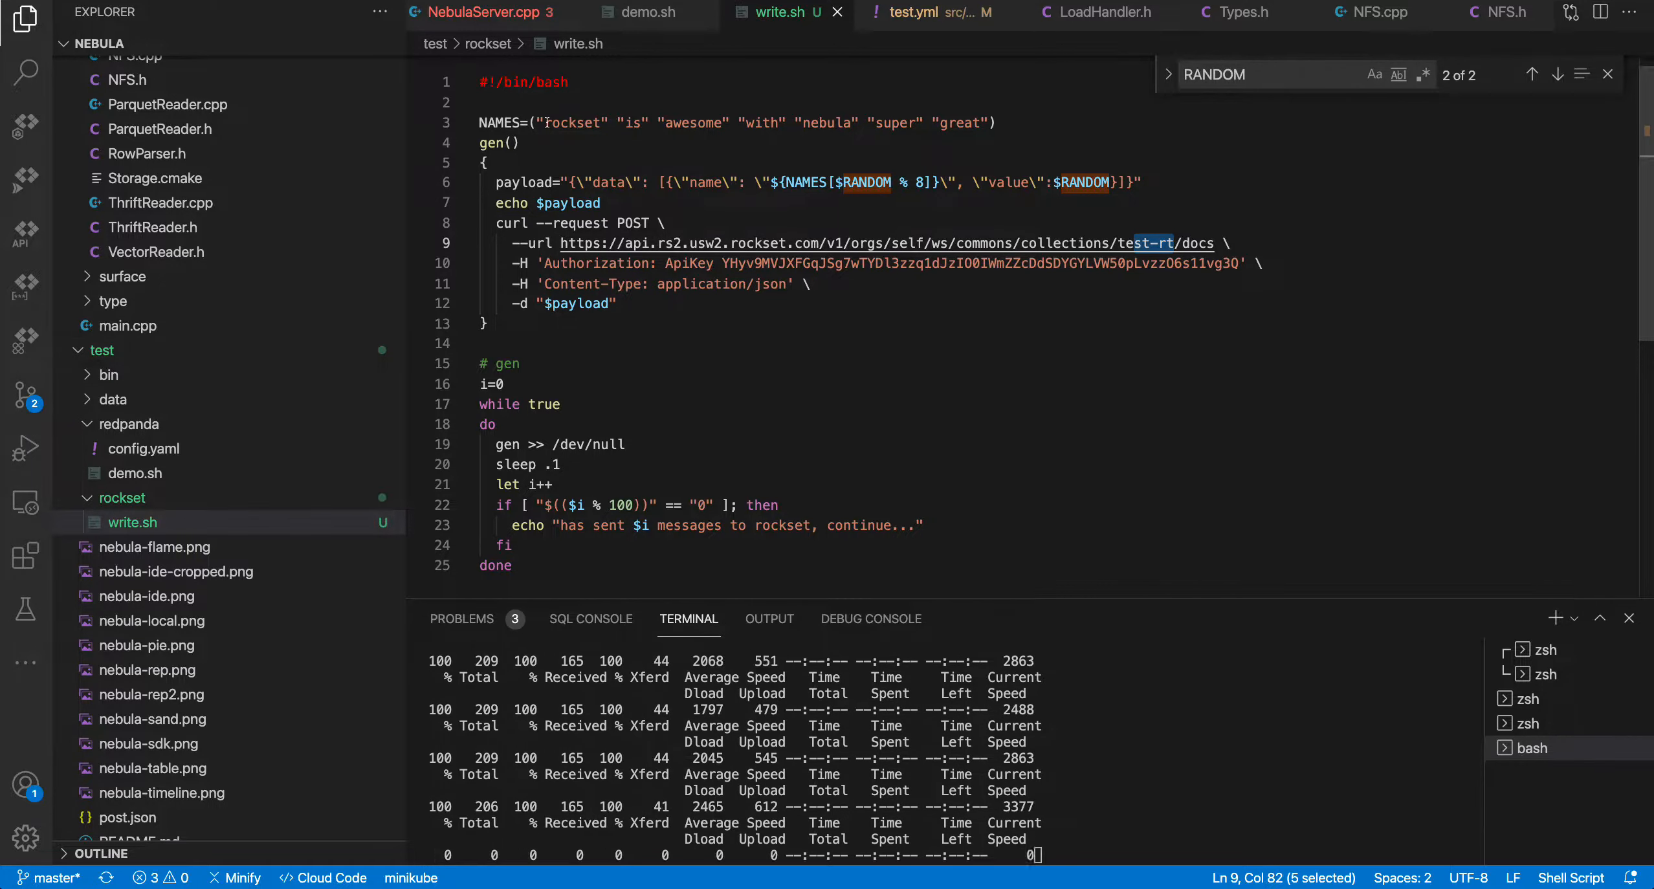
{"action": "left_click_drag", "start_coordinate": [546, 122], "coordinate": [1059, 127]}
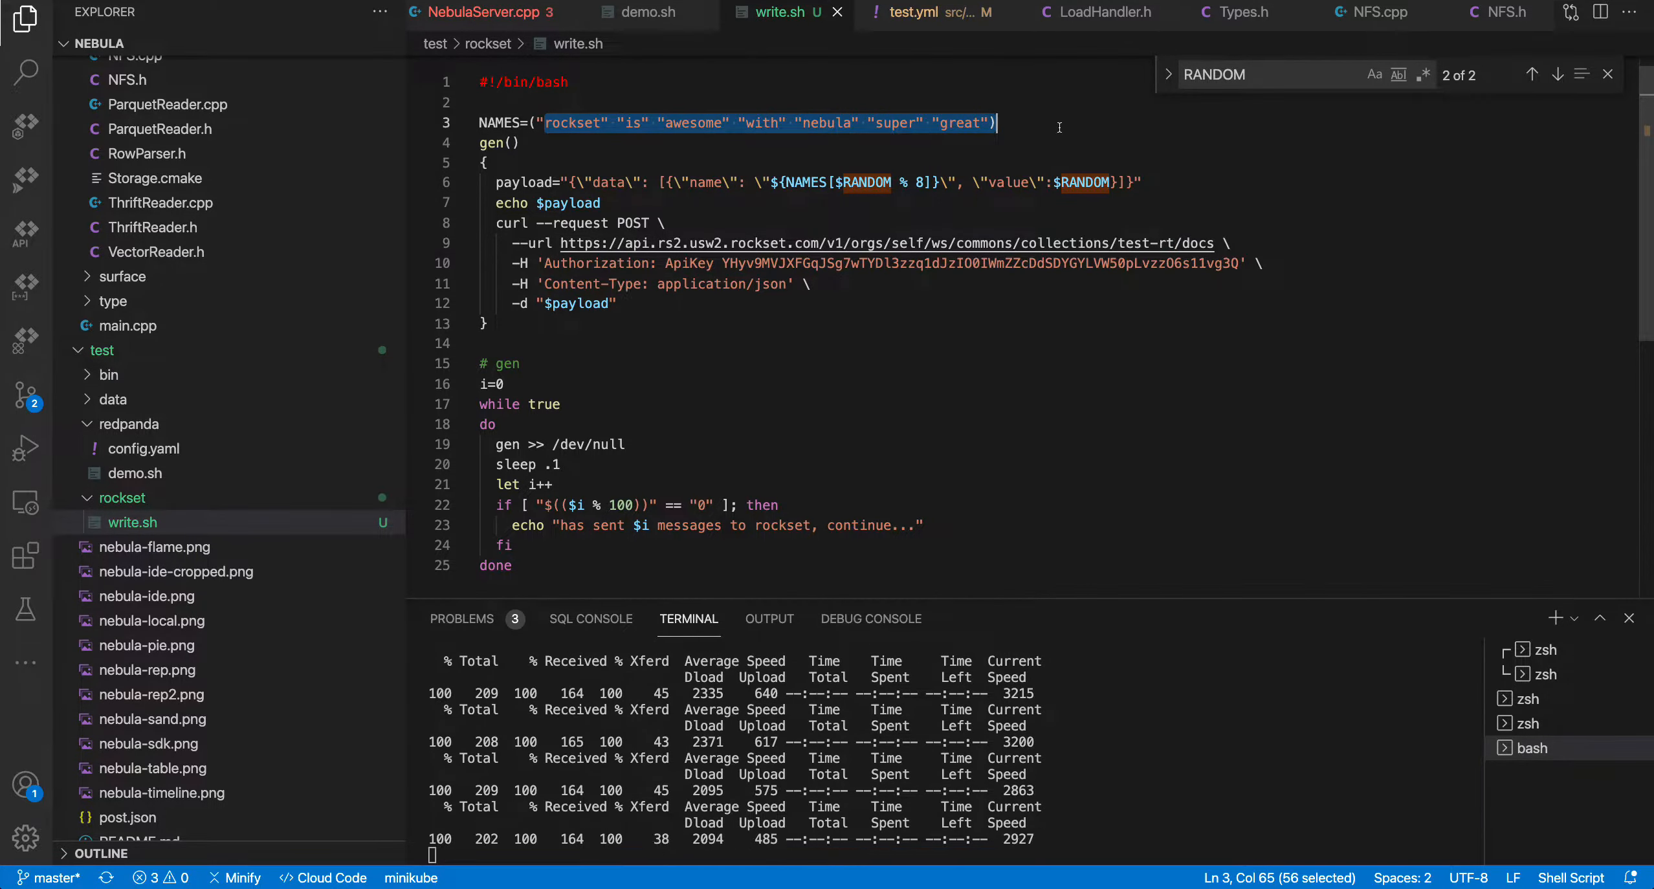
{"action": "double_click", "coordinate": [1083, 184]}
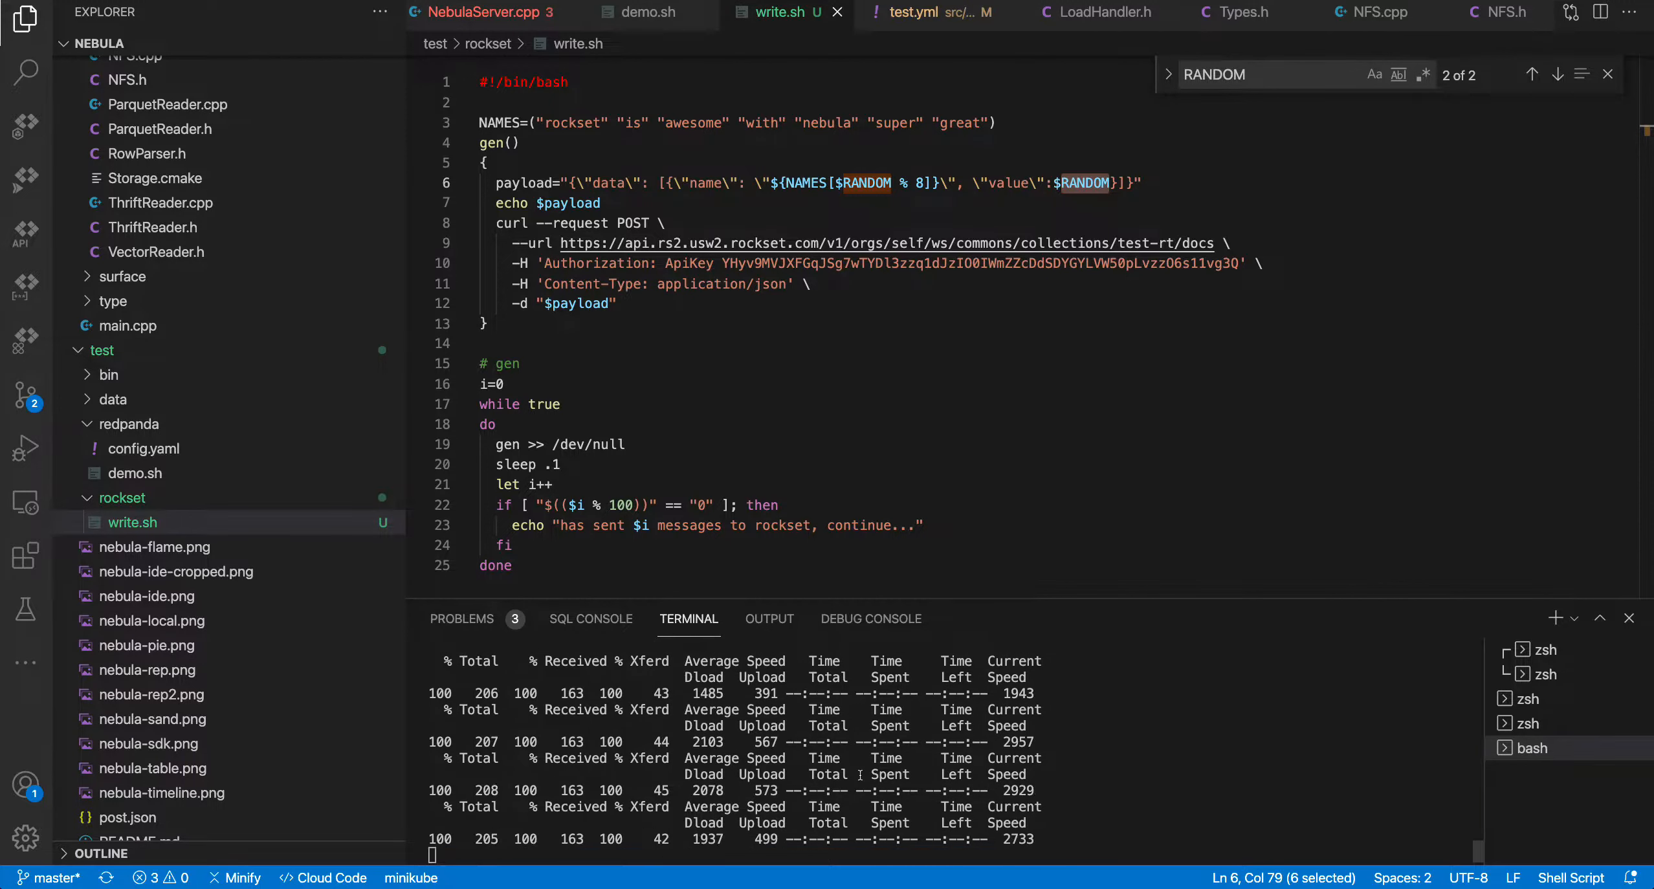
{"action": "double_click", "coordinate": [1167, 243]}
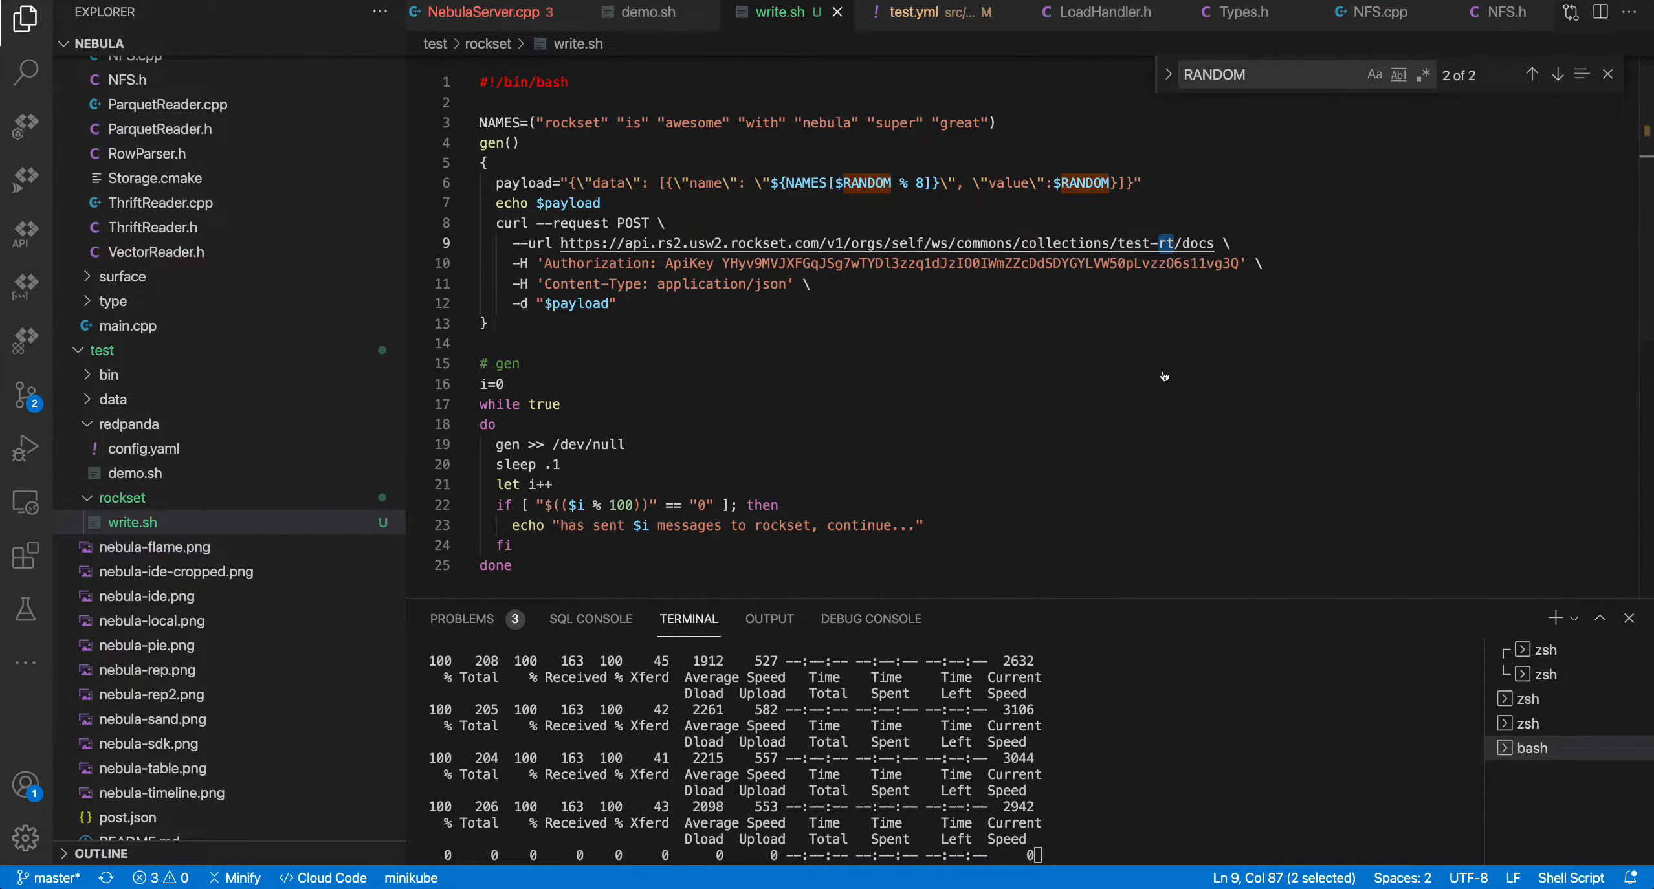
Switch to the browser and start creating a new data source by connecting a Rockset Collection
{"action": "key", "text": "super+Tab"}
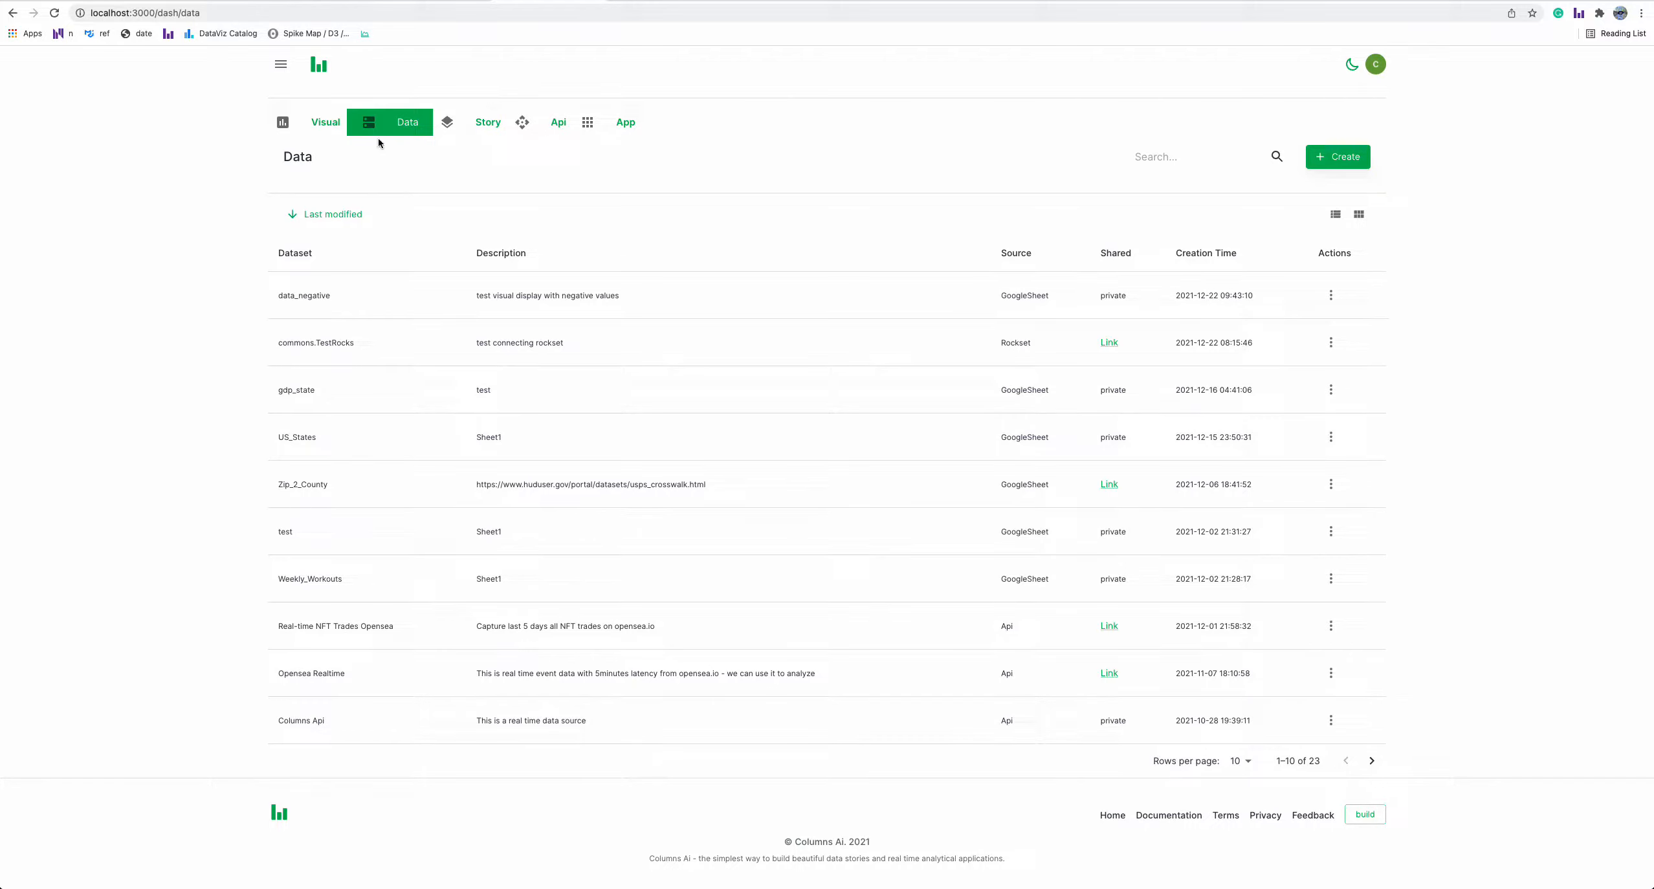
{"action": "left_click", "coordinate": [1333, 163]}
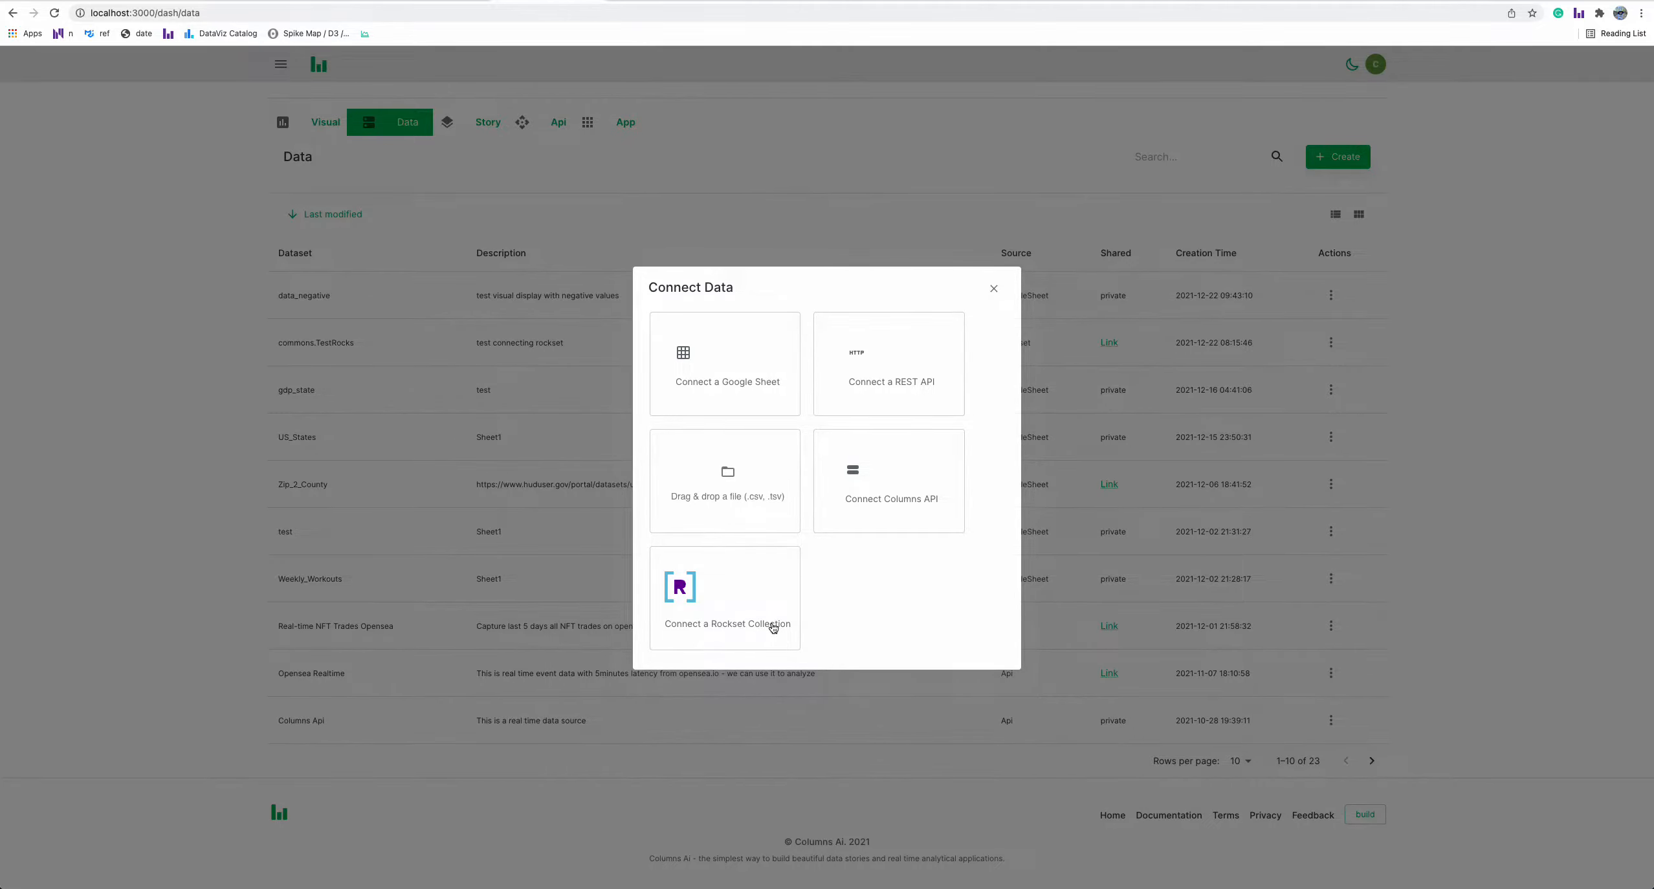
{"action": "left_click", "coordinate": [725, 595]}
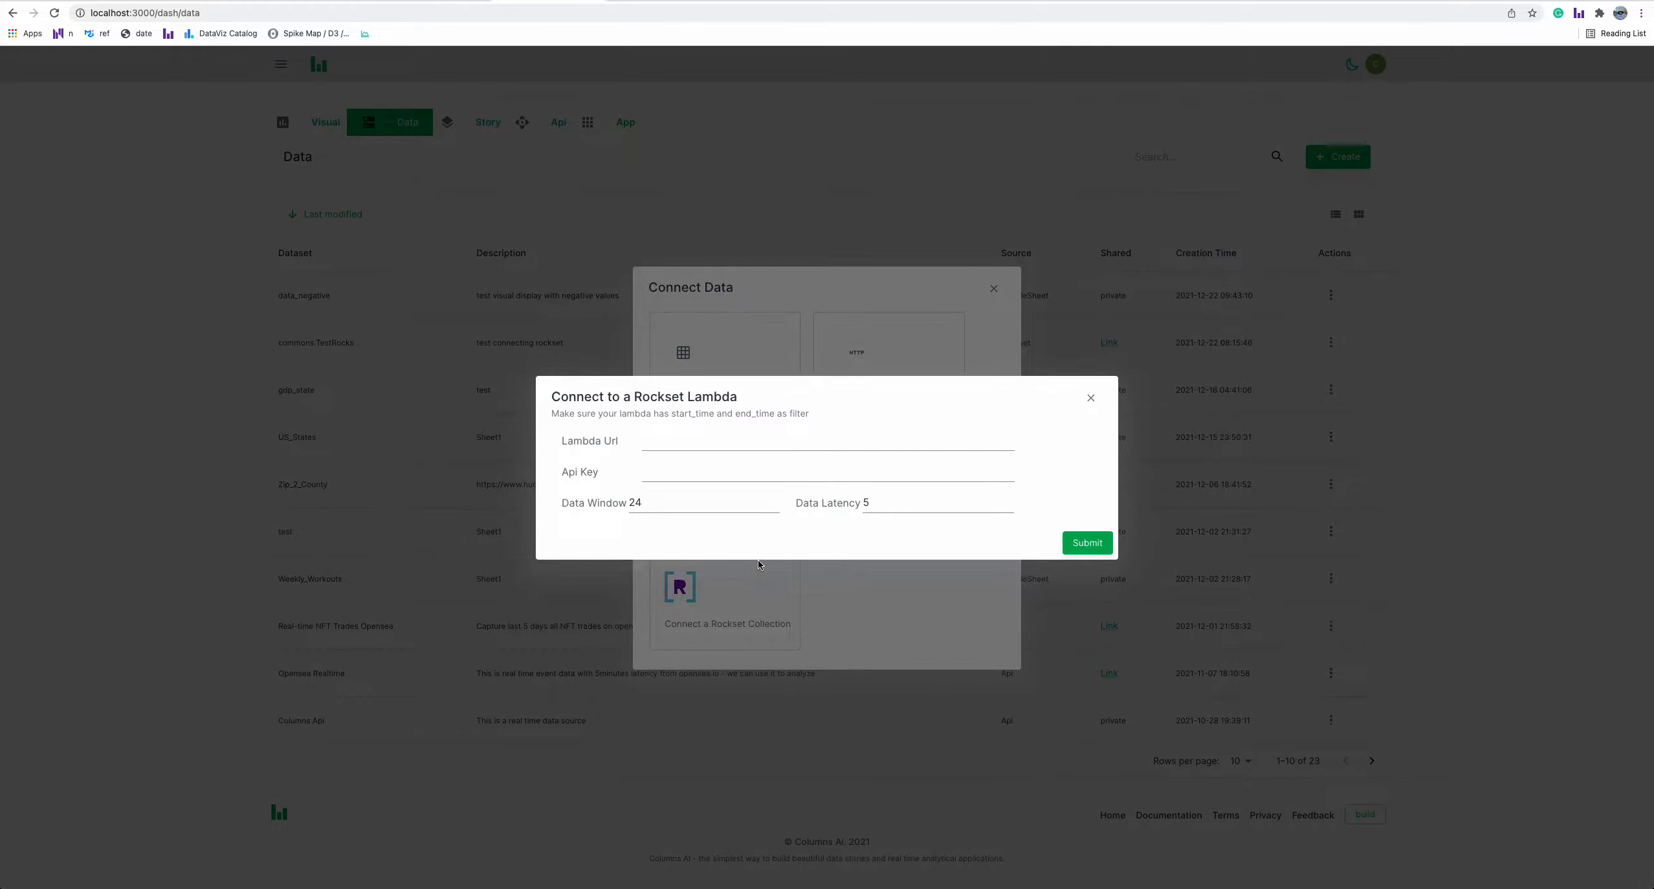
Paste the Rockset API key into the Api Key field of the Rockset Lambda connection dialog
{"action": "left_click", "coordinate": [735, 444]}
{"action": "left_click", "coordinate": [686, 471]}
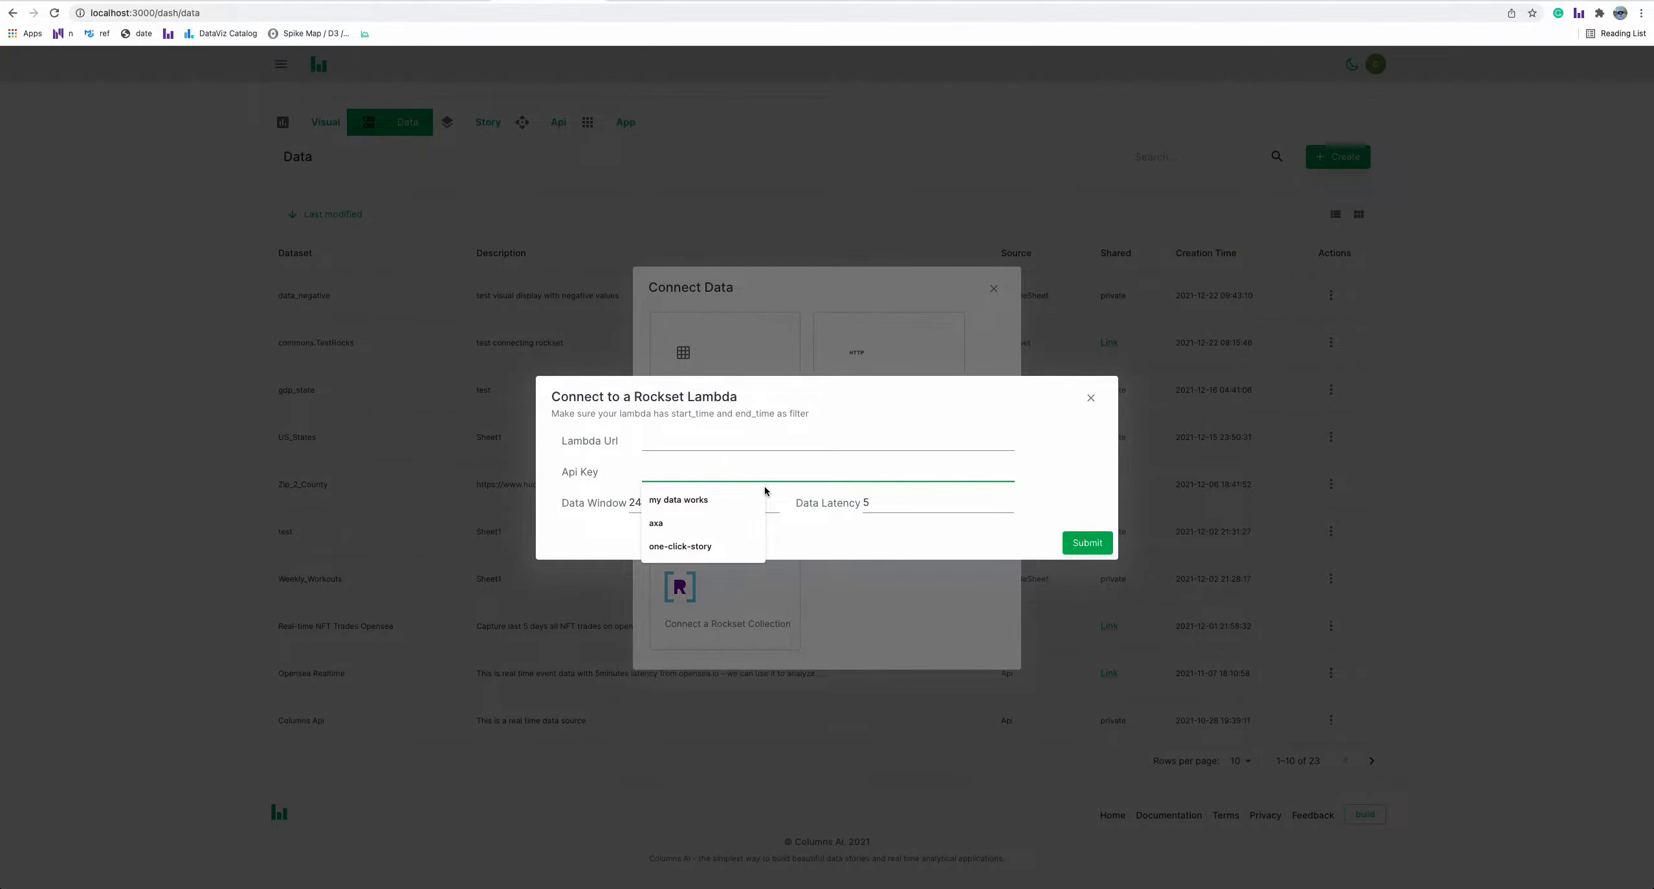
{"action": "key", "text": "ctrl+v"}
{"action": "left_click", "coordinate": [731, 440]}
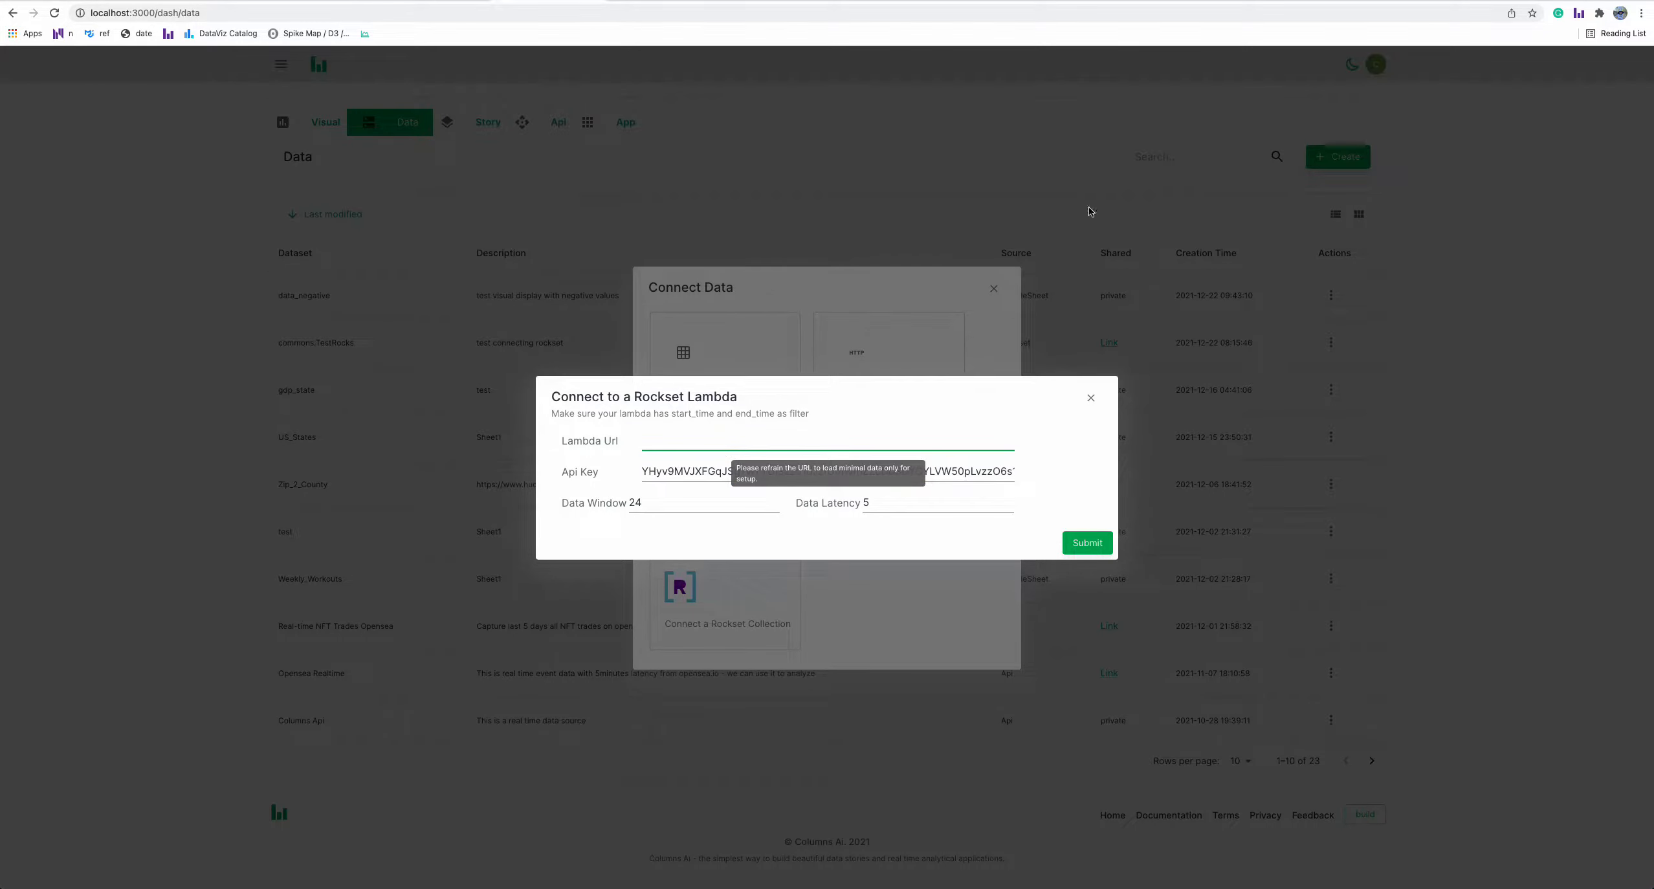
In the Rockset console, open the livestream query lambda and copy its endpoint URL
{"action": "left_click", "coordinate": [1426, 1]}
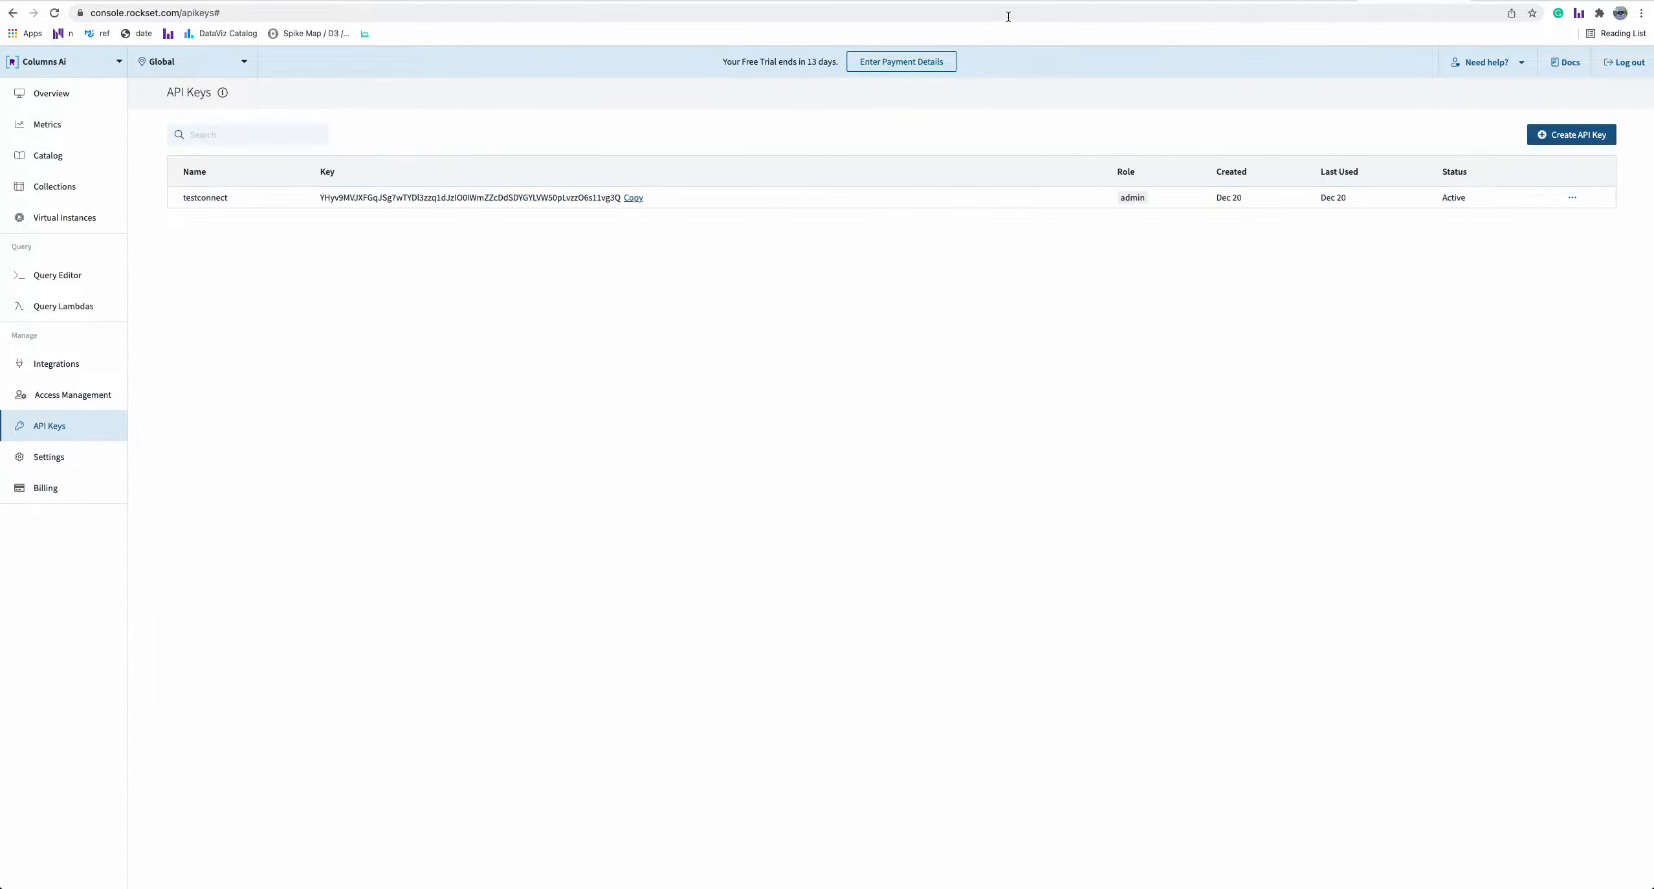
{"action": "left_click", "coordinate": [1327, 2]}
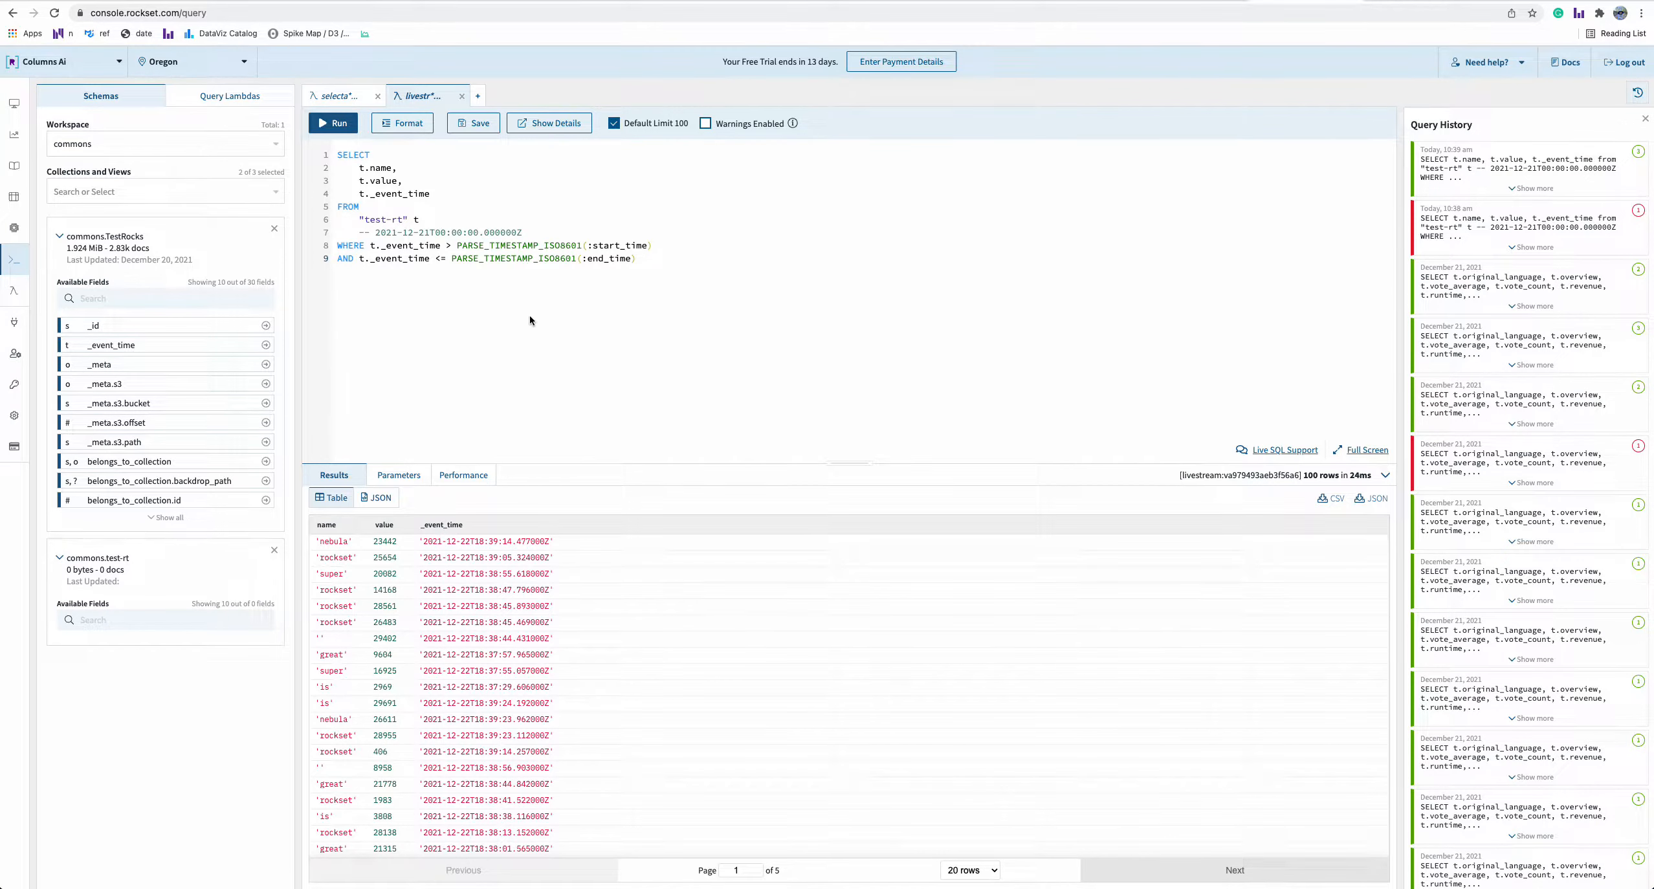
{"action": "left_click", "coordinate": [1414, 1]}
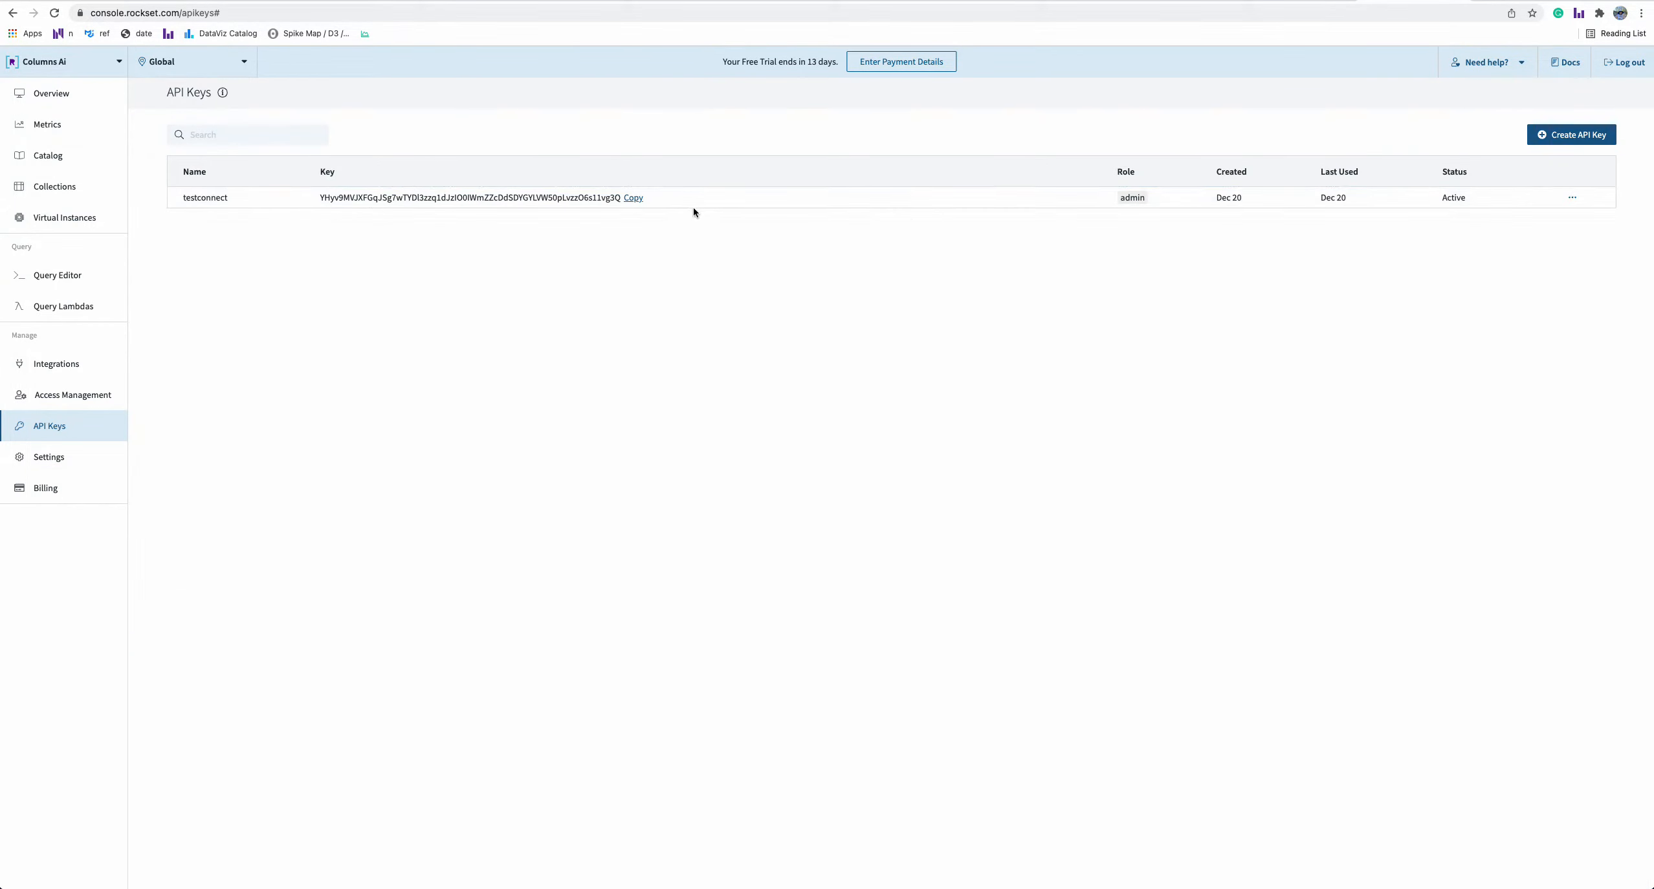
{"action": "left_click", "coordinate": [64, 314]}
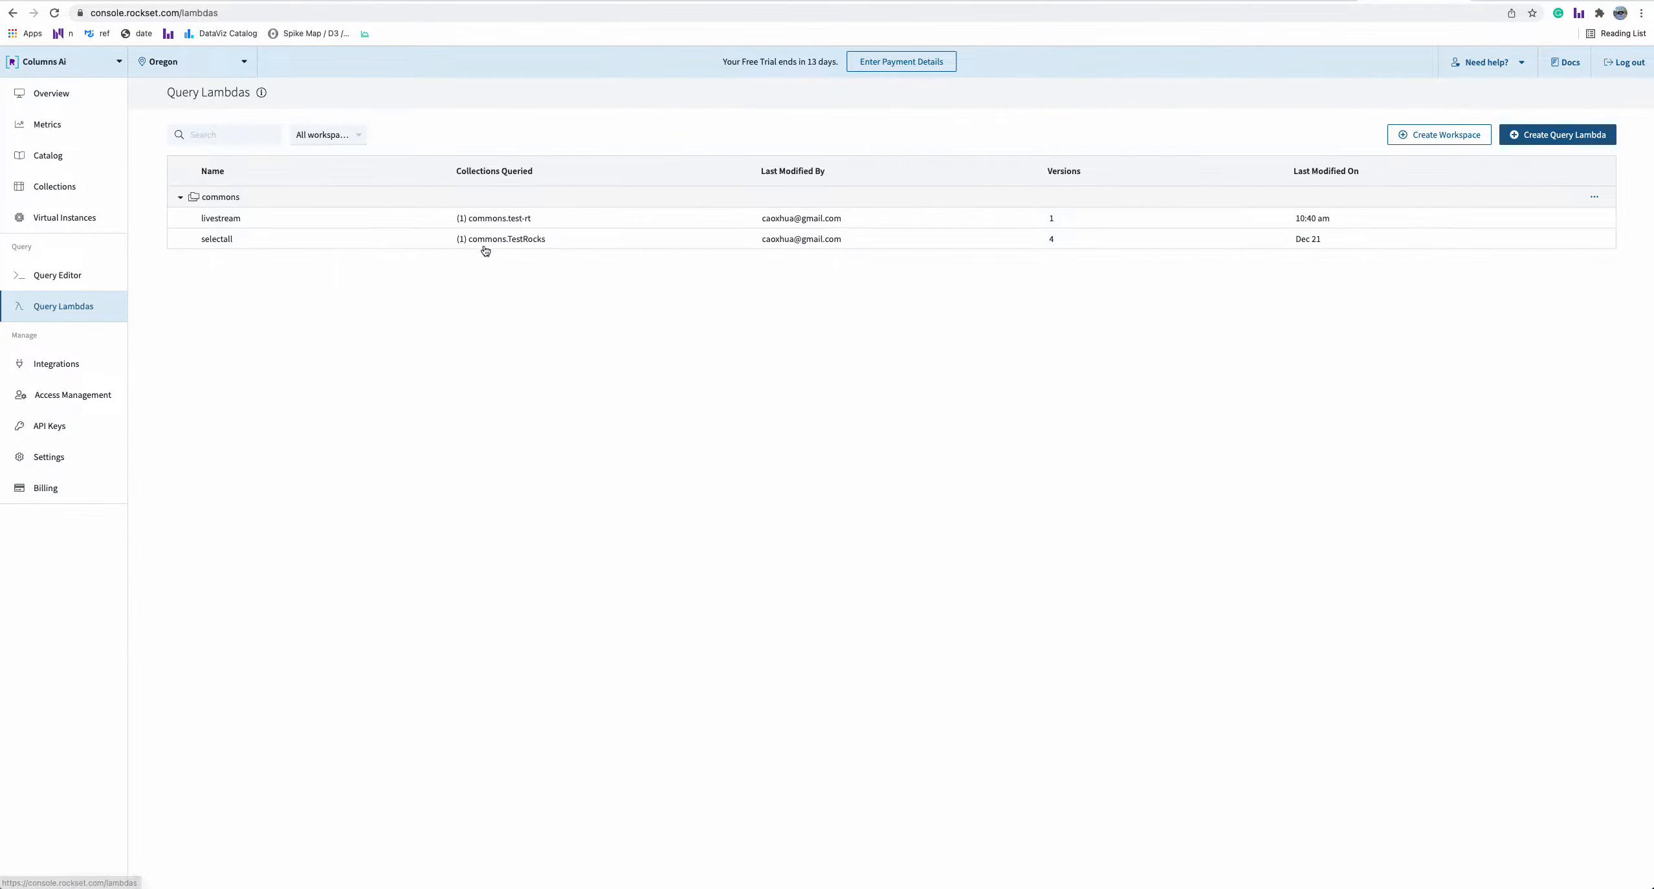
{"action": "left_click", "coordinate": [585, 225]}
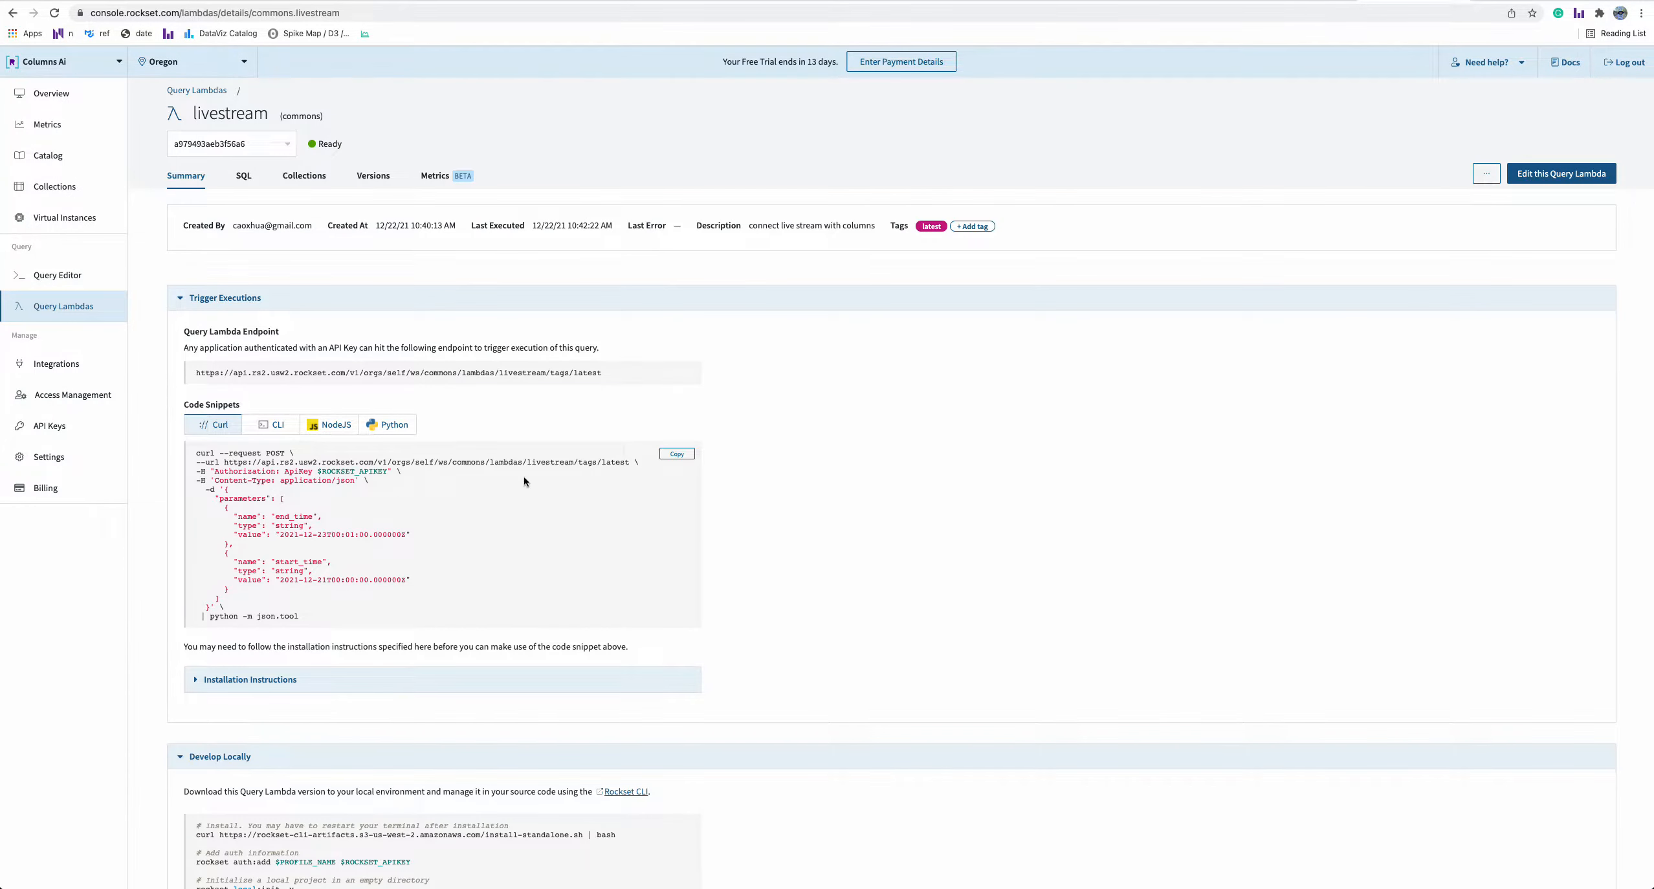
{"action": "left_click_drag", "start_coordinate": [629, 464], "coordinate": [223, 464]}
{"action": "key", "text": "super+c"}
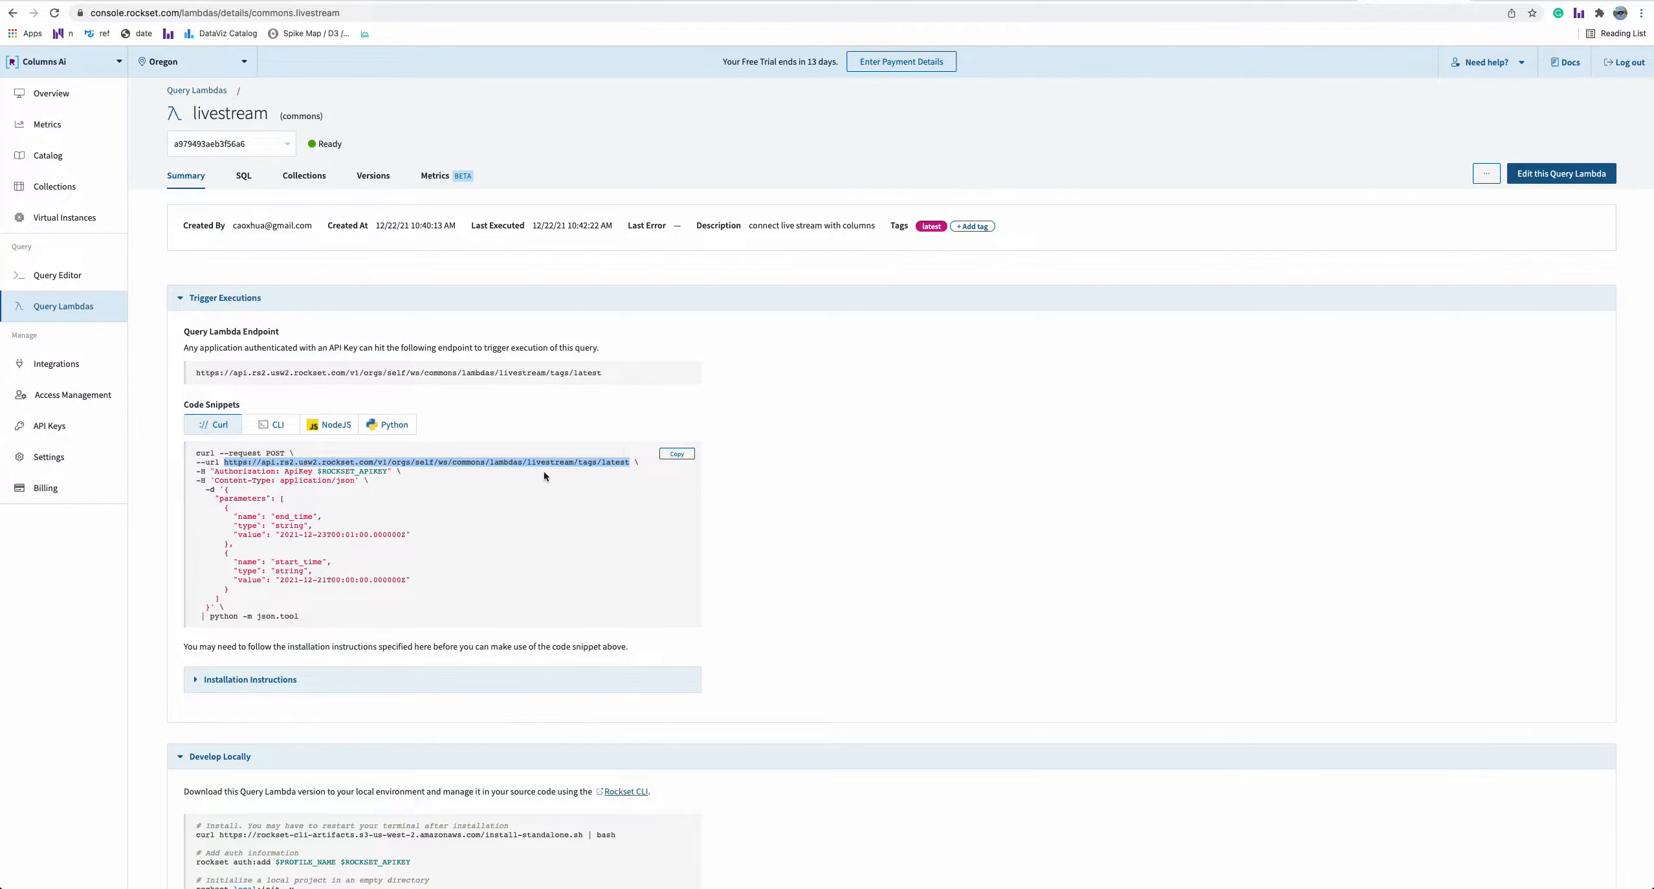
{"action": "left_click", "coordinate": [1401, 103]}
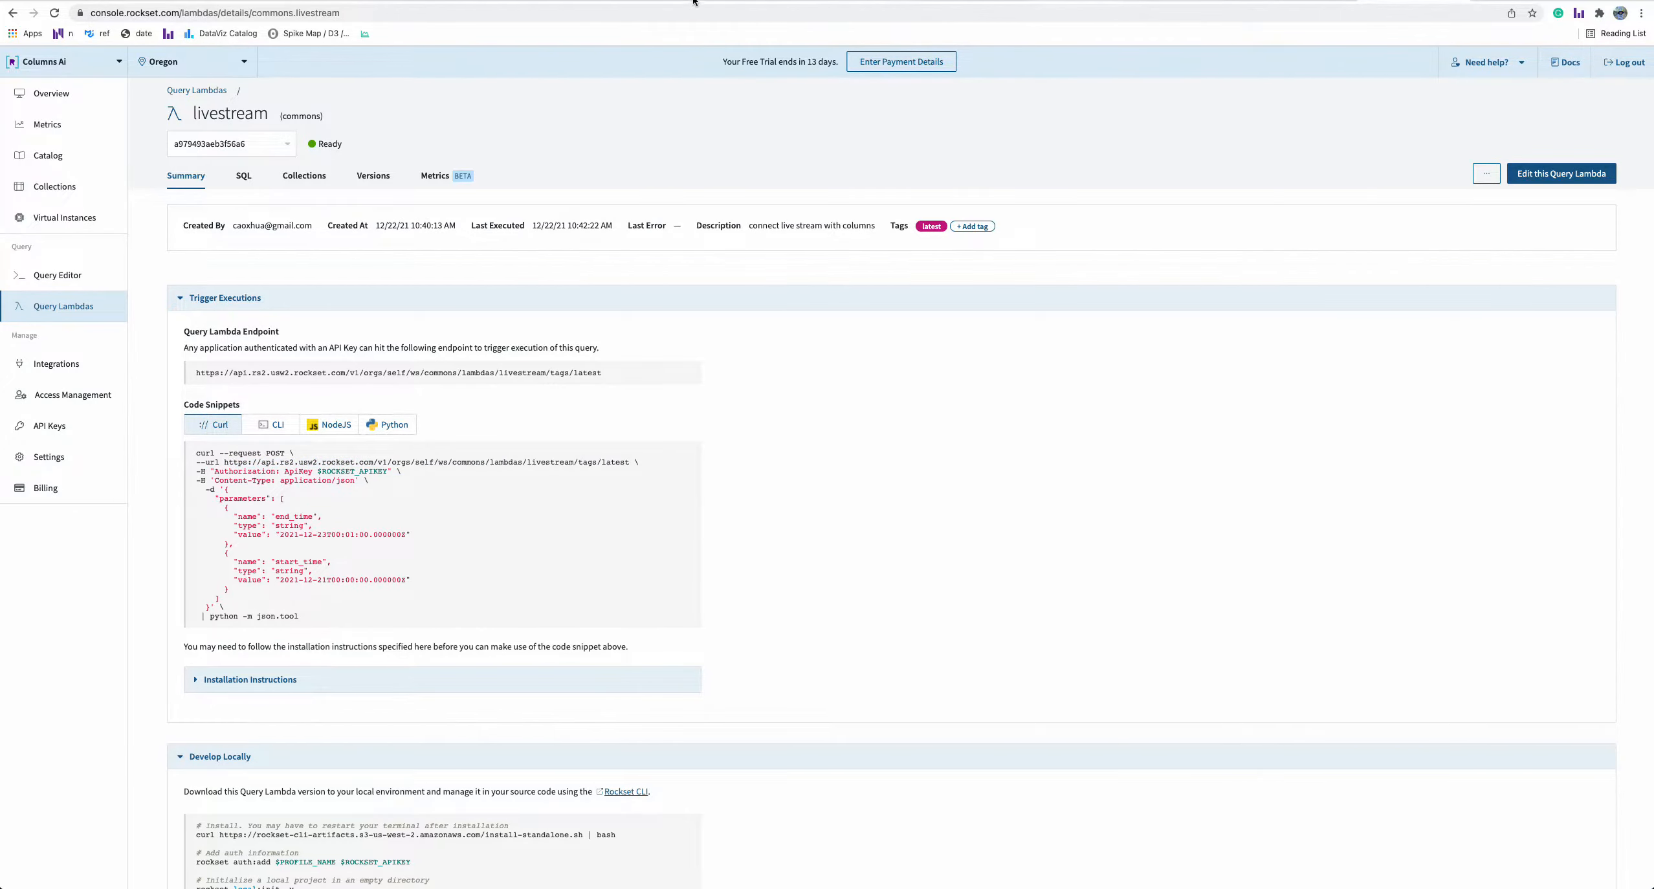
Return to the connection dialog and paste the livestream endpoint URL into the Lambda Url field
{"action": "left_click", "coordinate": [526, 0]}
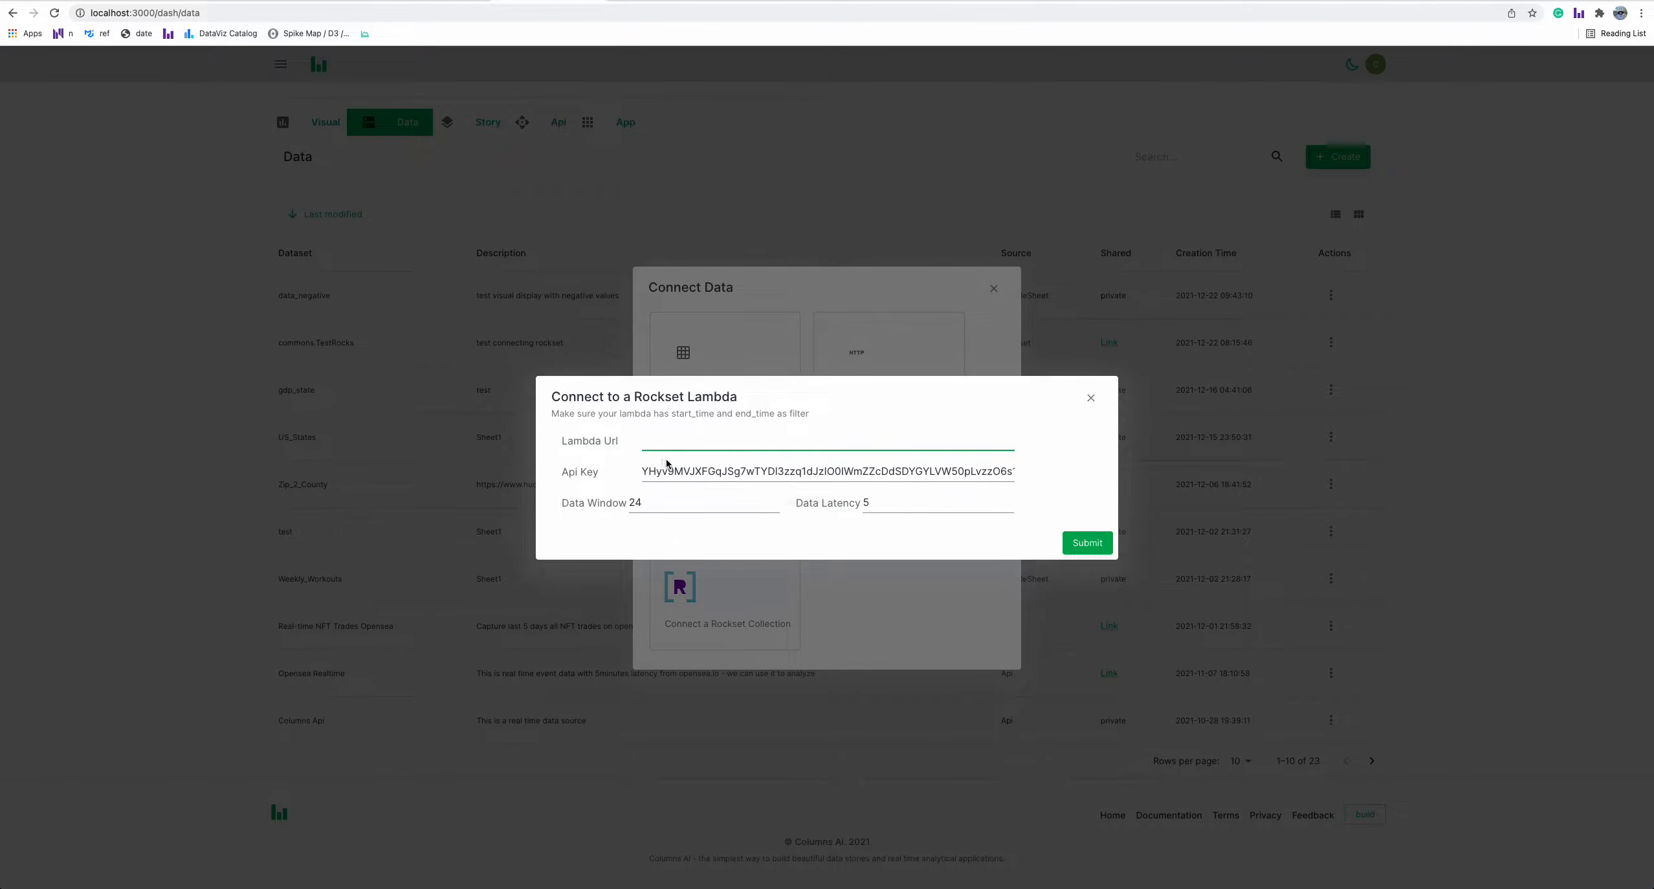
{"action": "key", "text": "super+v"}
{"action": "double_click", "coordinate": [919, 472]}
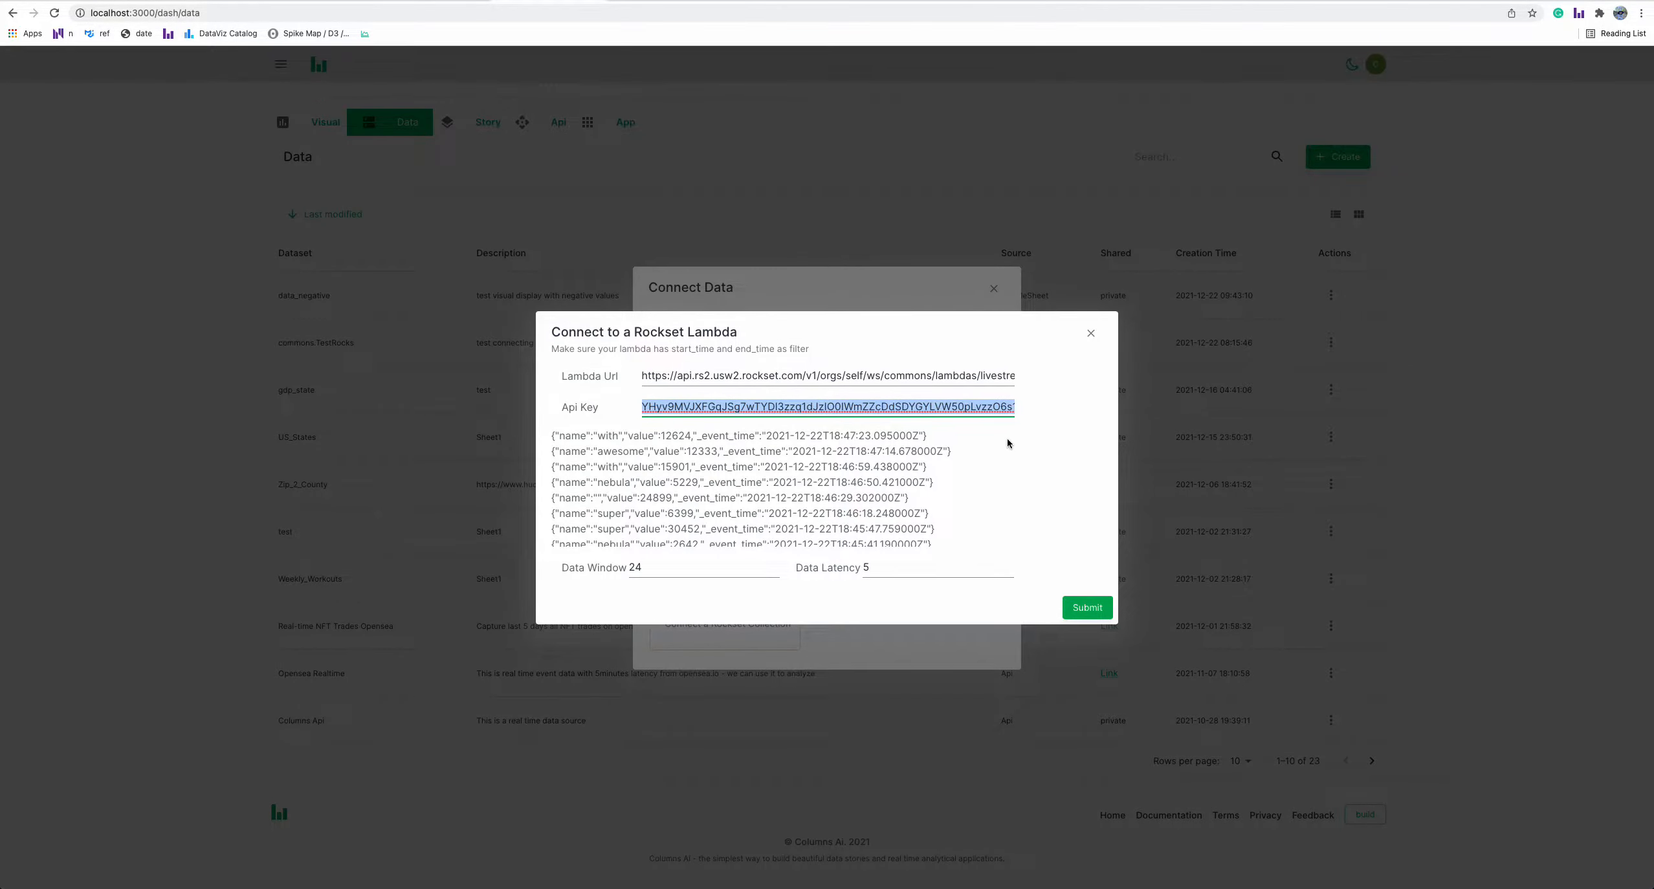
Review the preview rows returned by the lambda and submit the connection
{"action": "left_click_drag", "start_coordinate": [558, 439], "coordinate": [944, 544]}
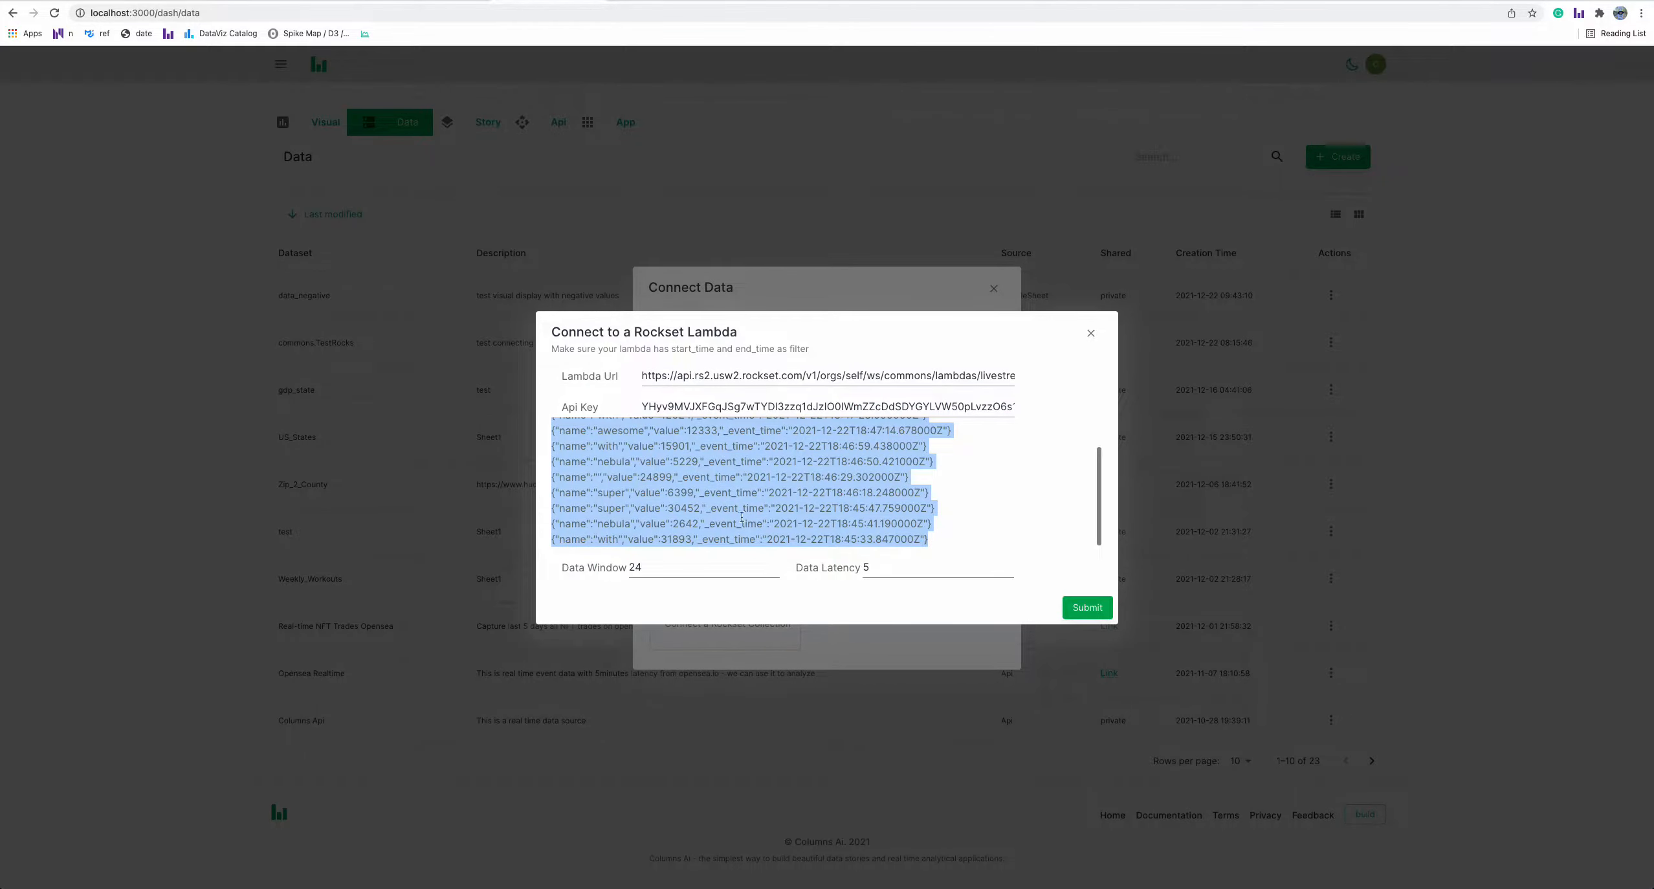
{"action": "left_click", "coordinate": [690, 505]}
{"action": "left_click_drag", "start_coordinate": [636, 462], "coordinate": [879, 513]}
{"action": "left_click", "coordinate": [881, 514]}
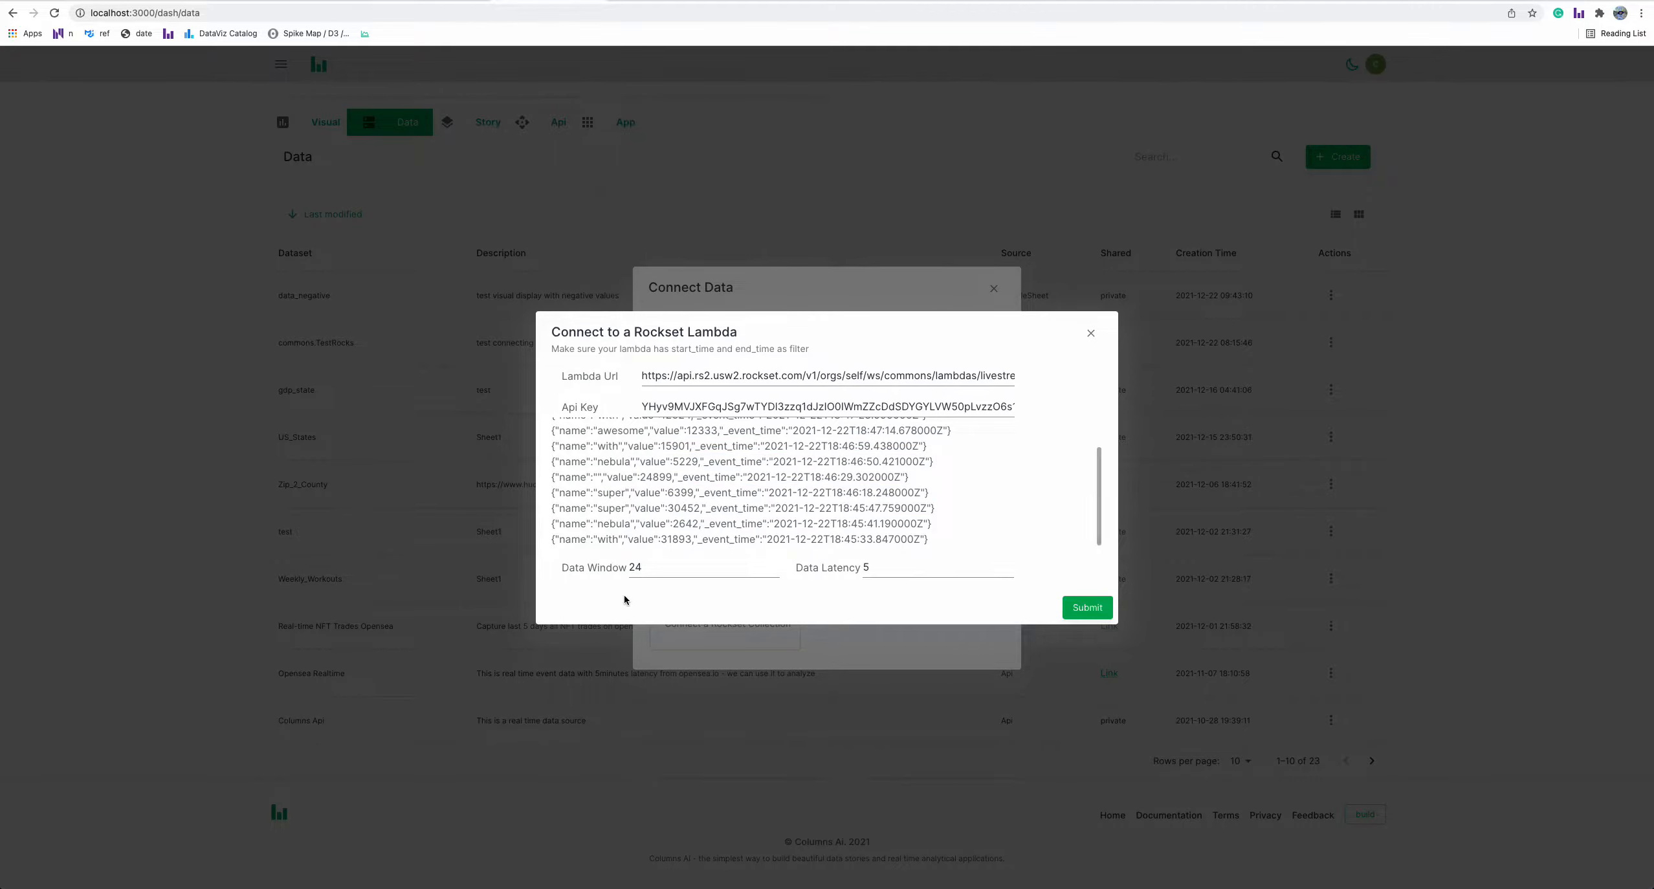
{"action": "mouse_move", "coordinate": [674, 572]}
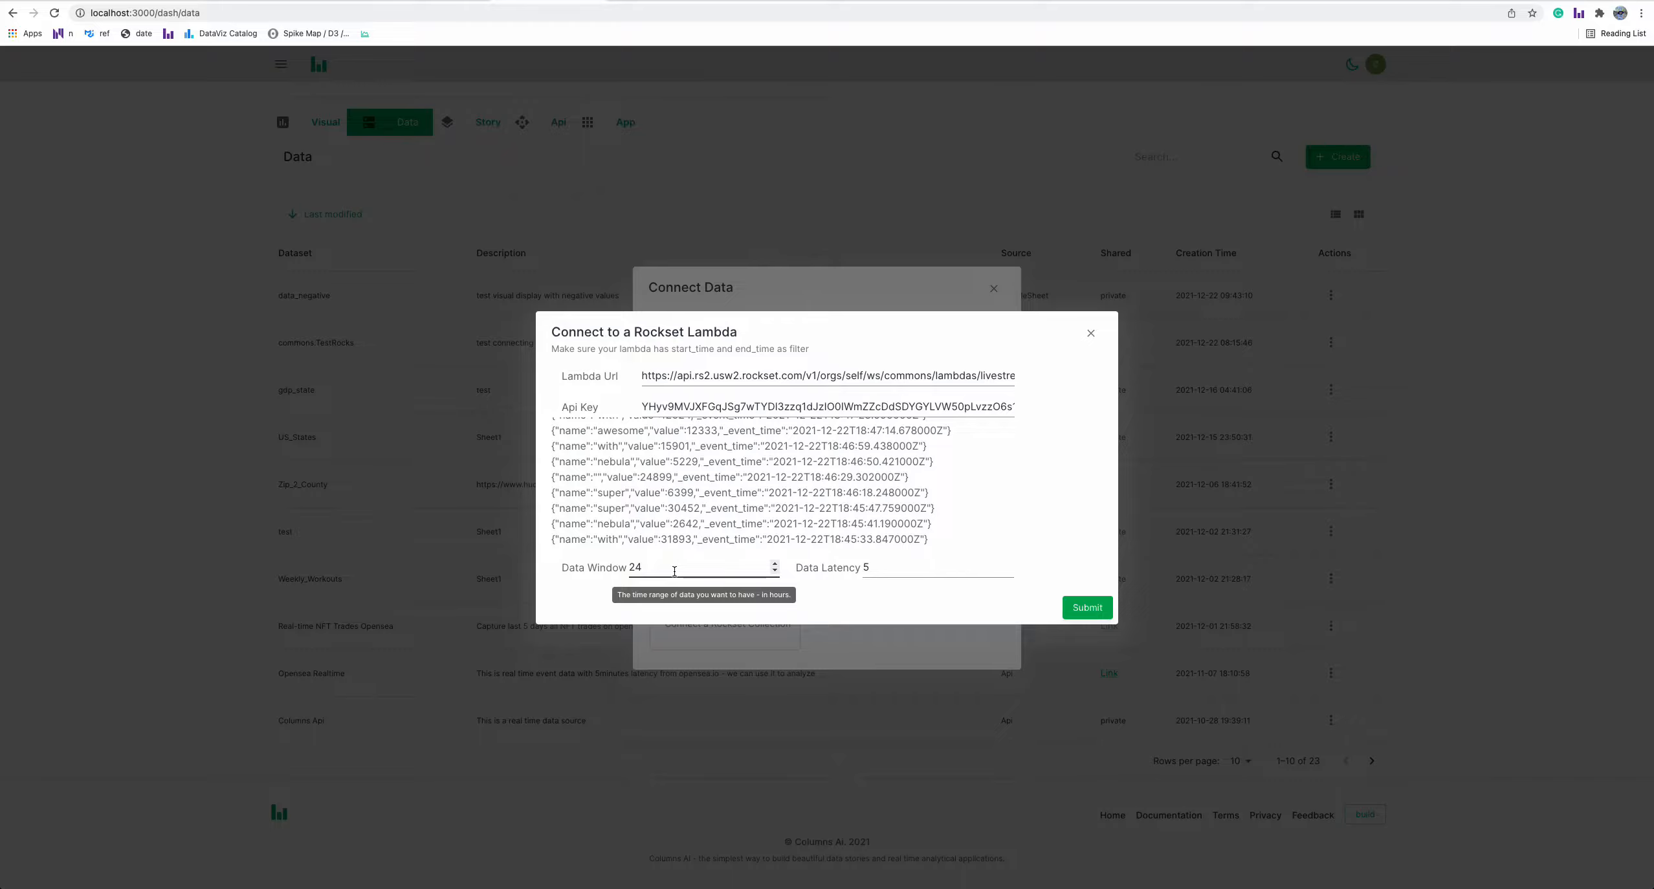
{"action": "left_click", "coordinate": [915, 570]}
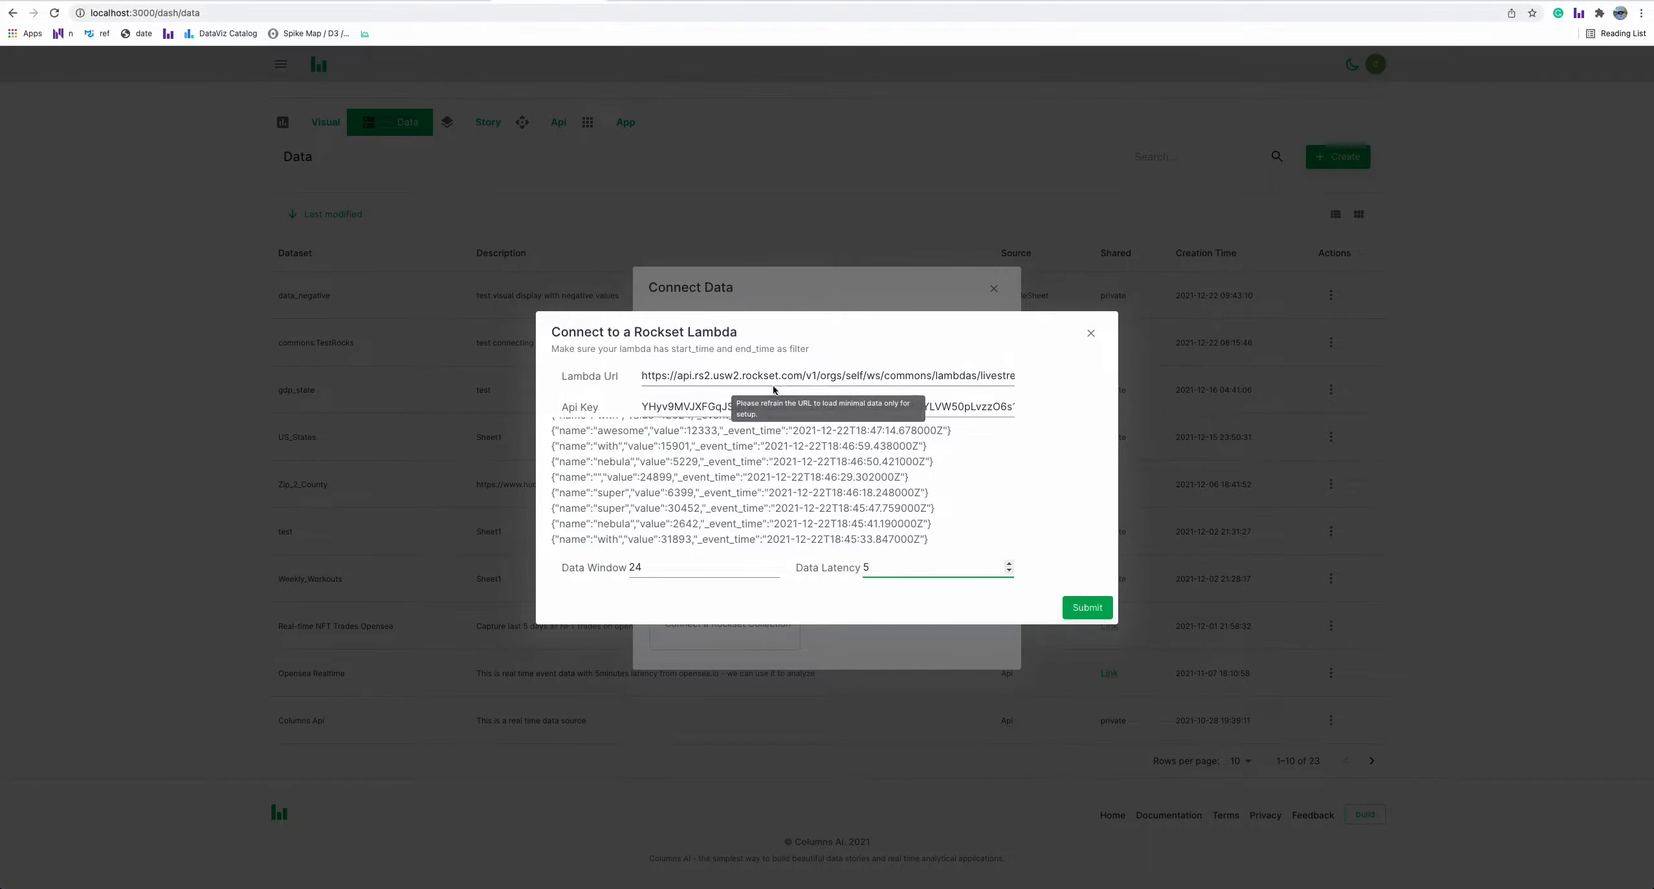
{"action": "left_click", "coordinate": [1077, 609]}
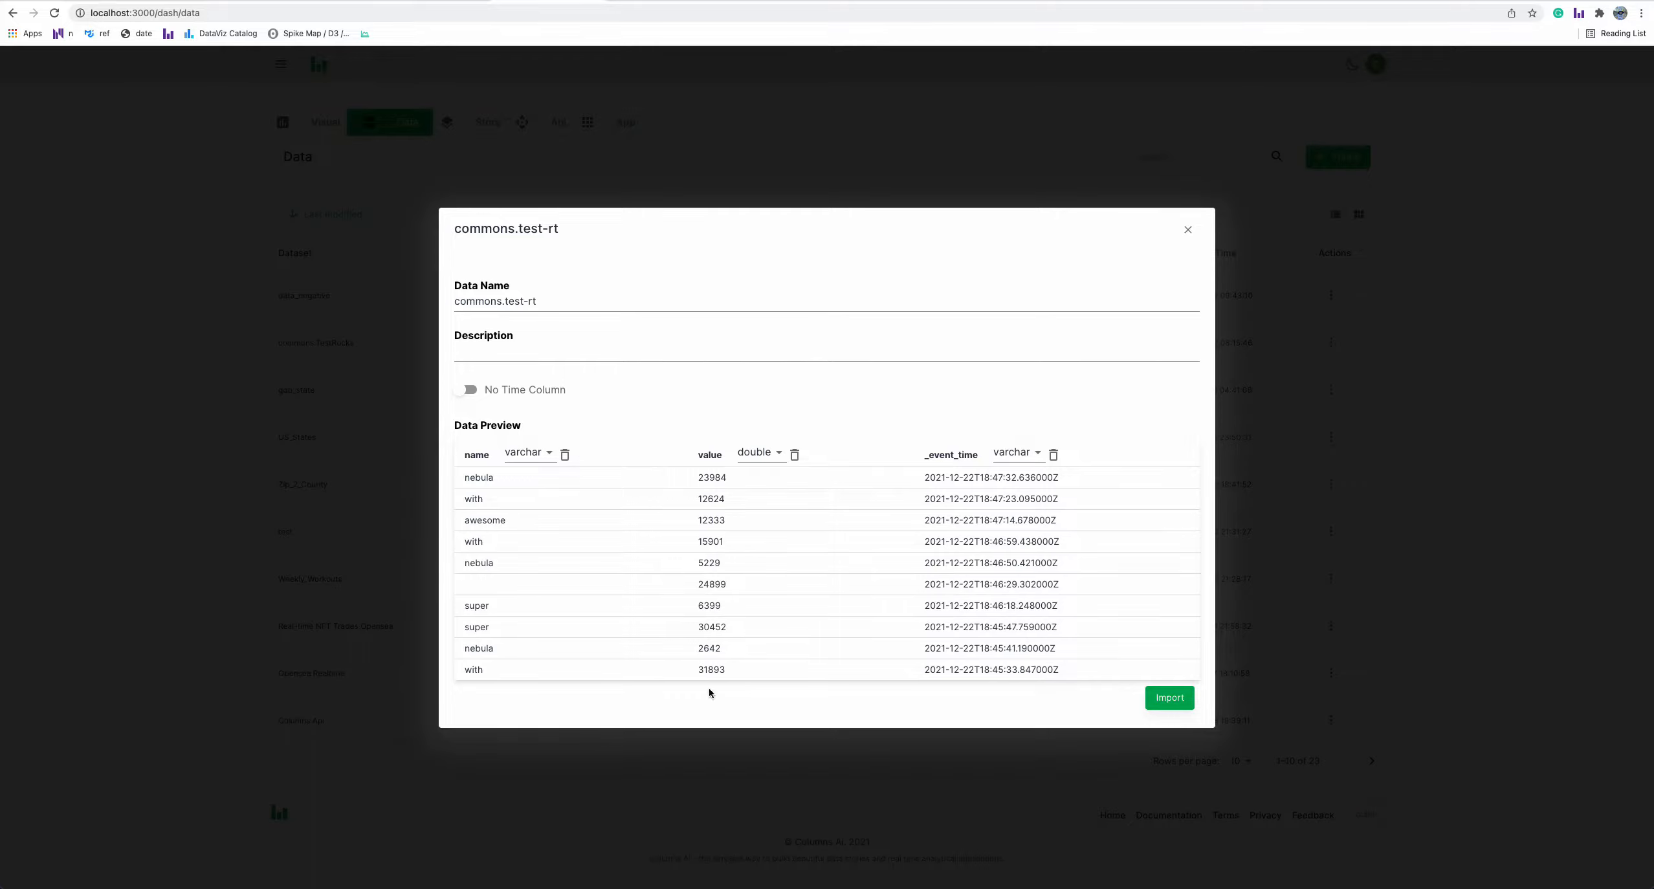
Set the value column type to BIGINT and enable a time column using _event_time
{"action": "left_click", "coordinate": [768, 458]}
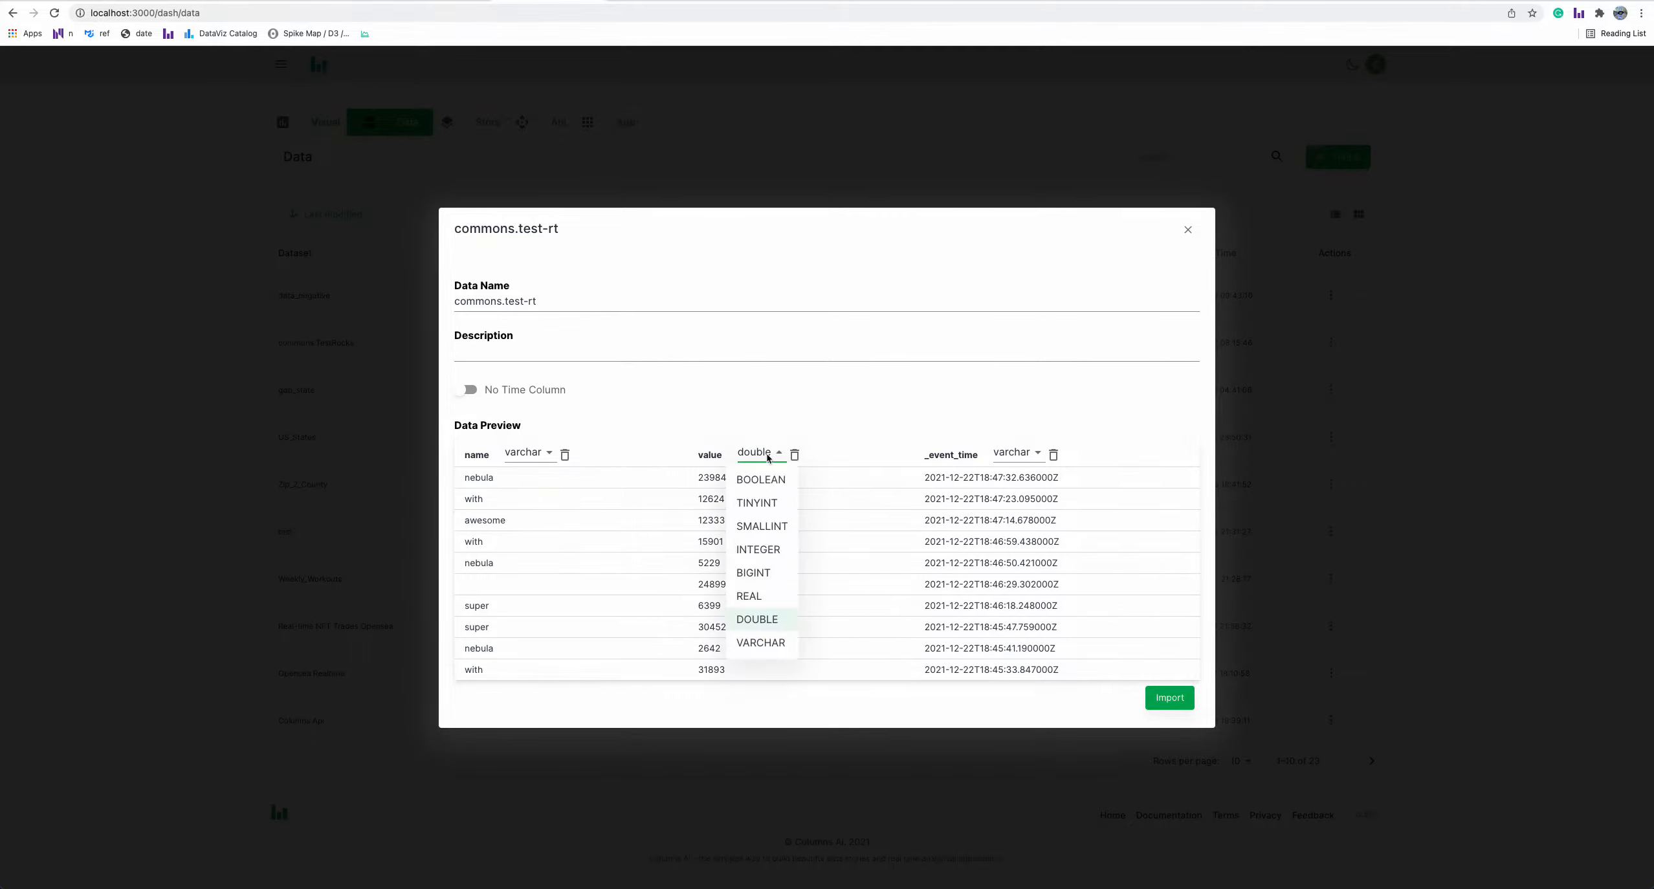
{"action": "left_click", "coordinate": [762, 575]}
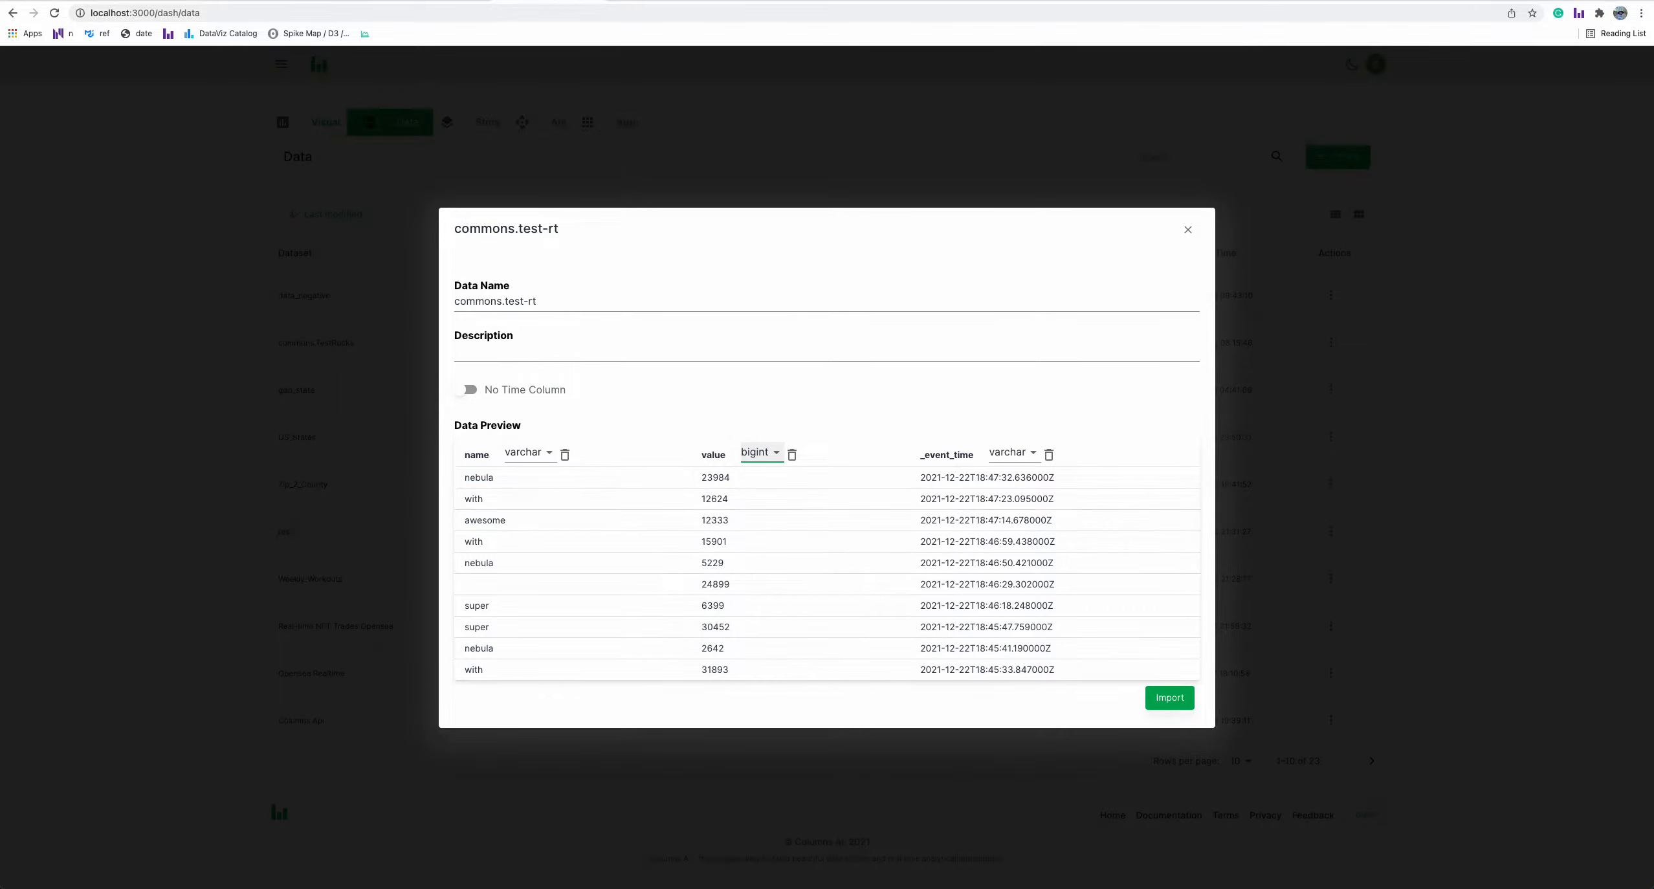
{"action": "left_click", "coordinate": [469, 390]}
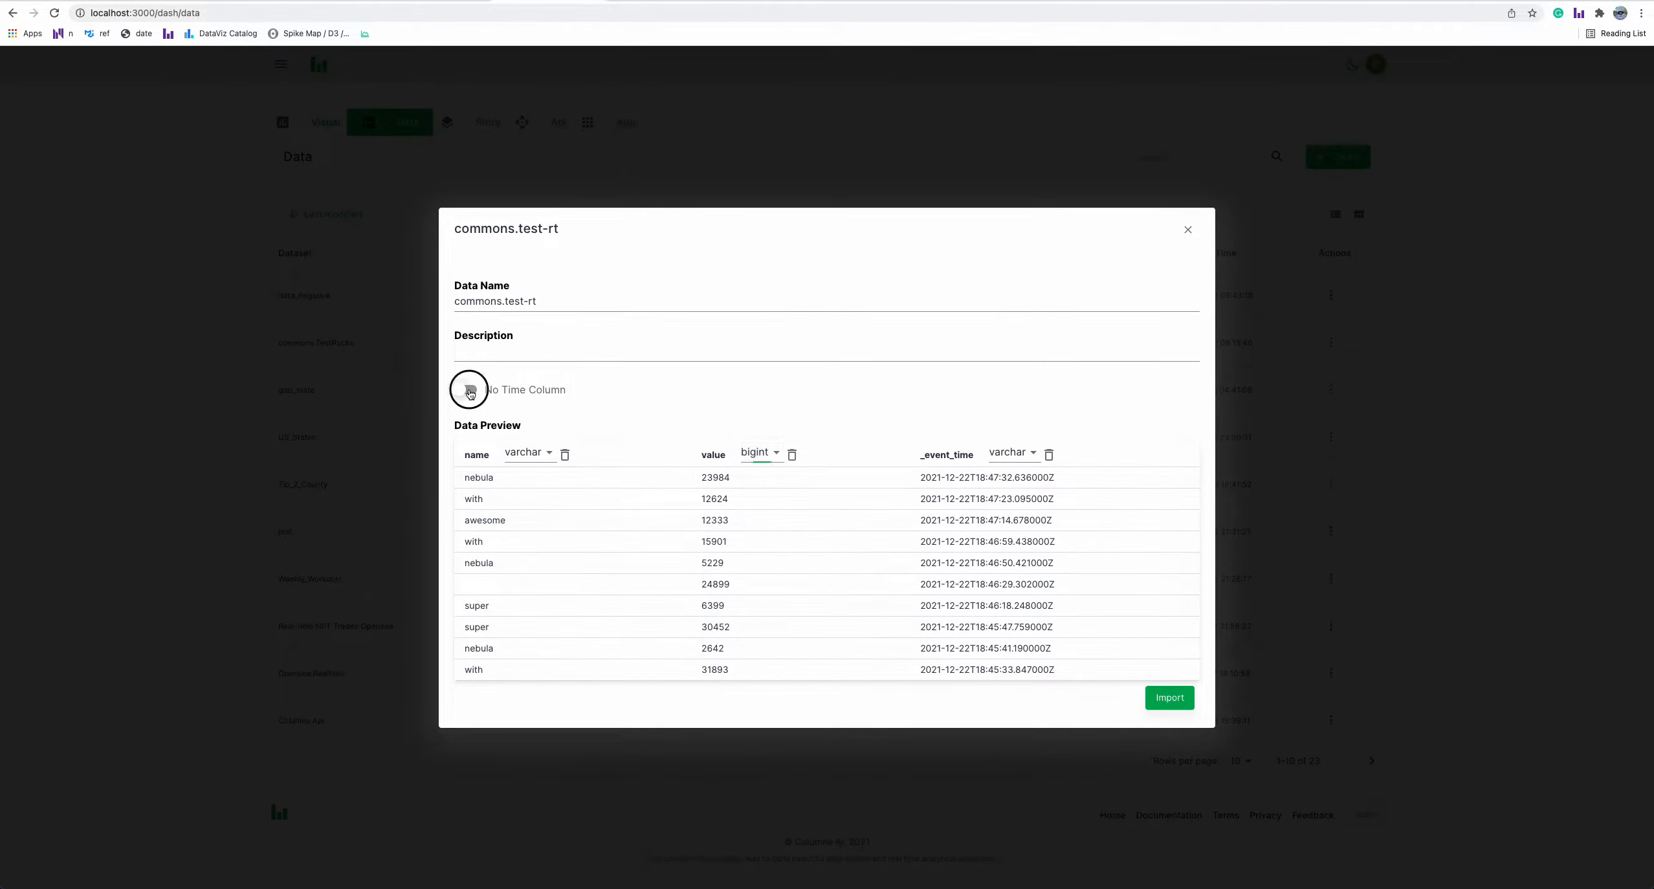
{"action": "left_click", "coordinate": [611, 390]}
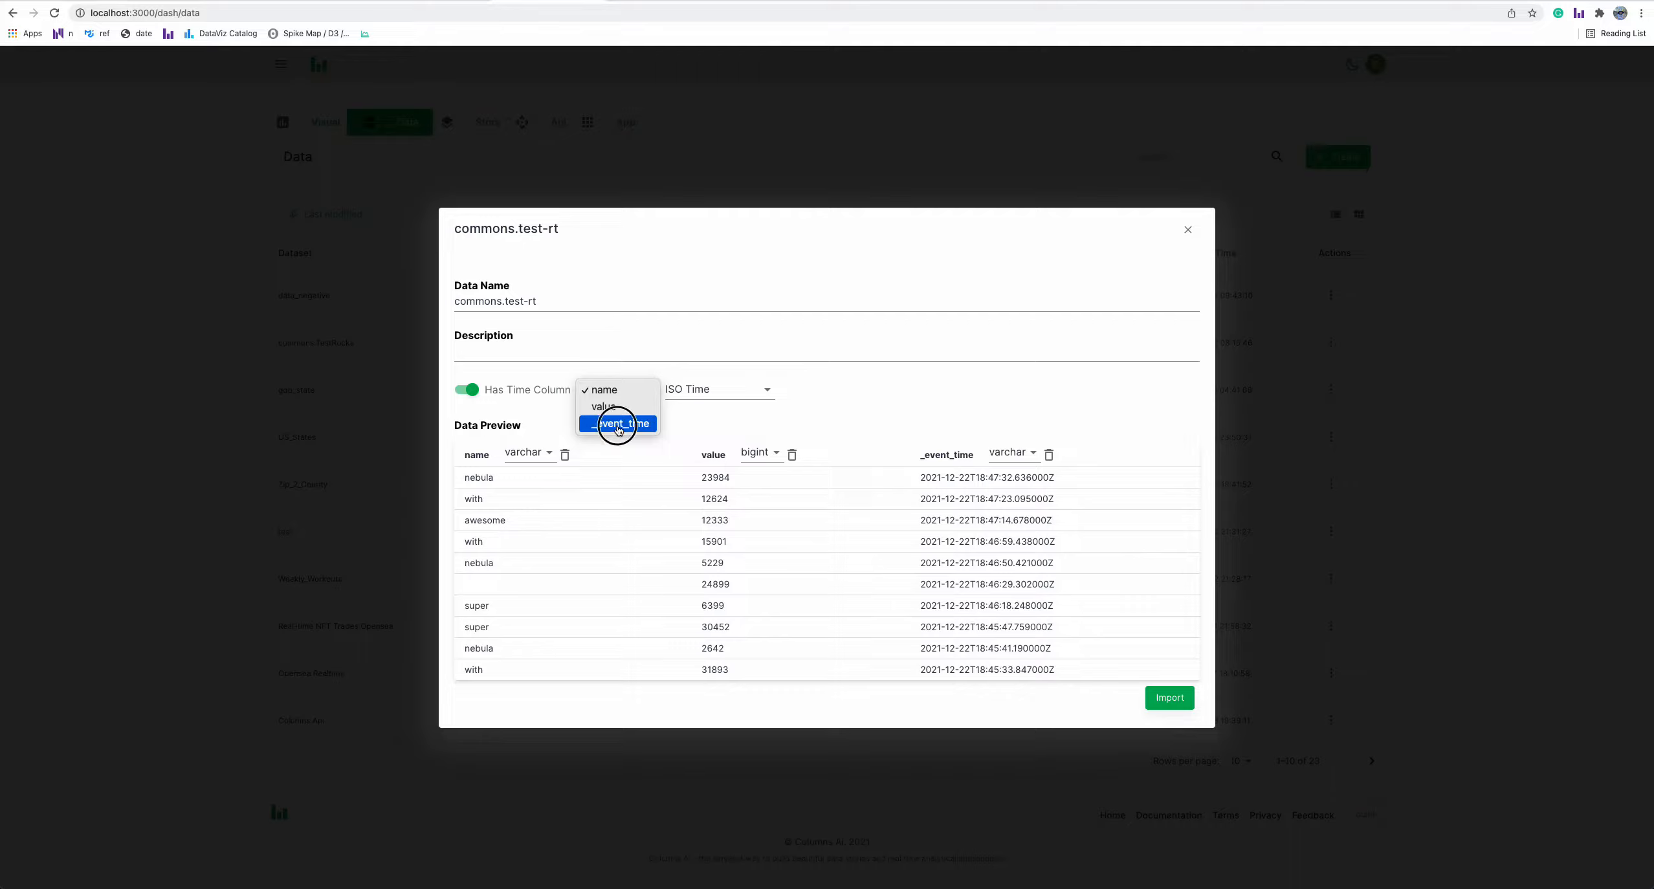
{"action": "left_click", "coordinate": [617, 425]}
{"action": "left_click", "coordinate": [702, 391]}
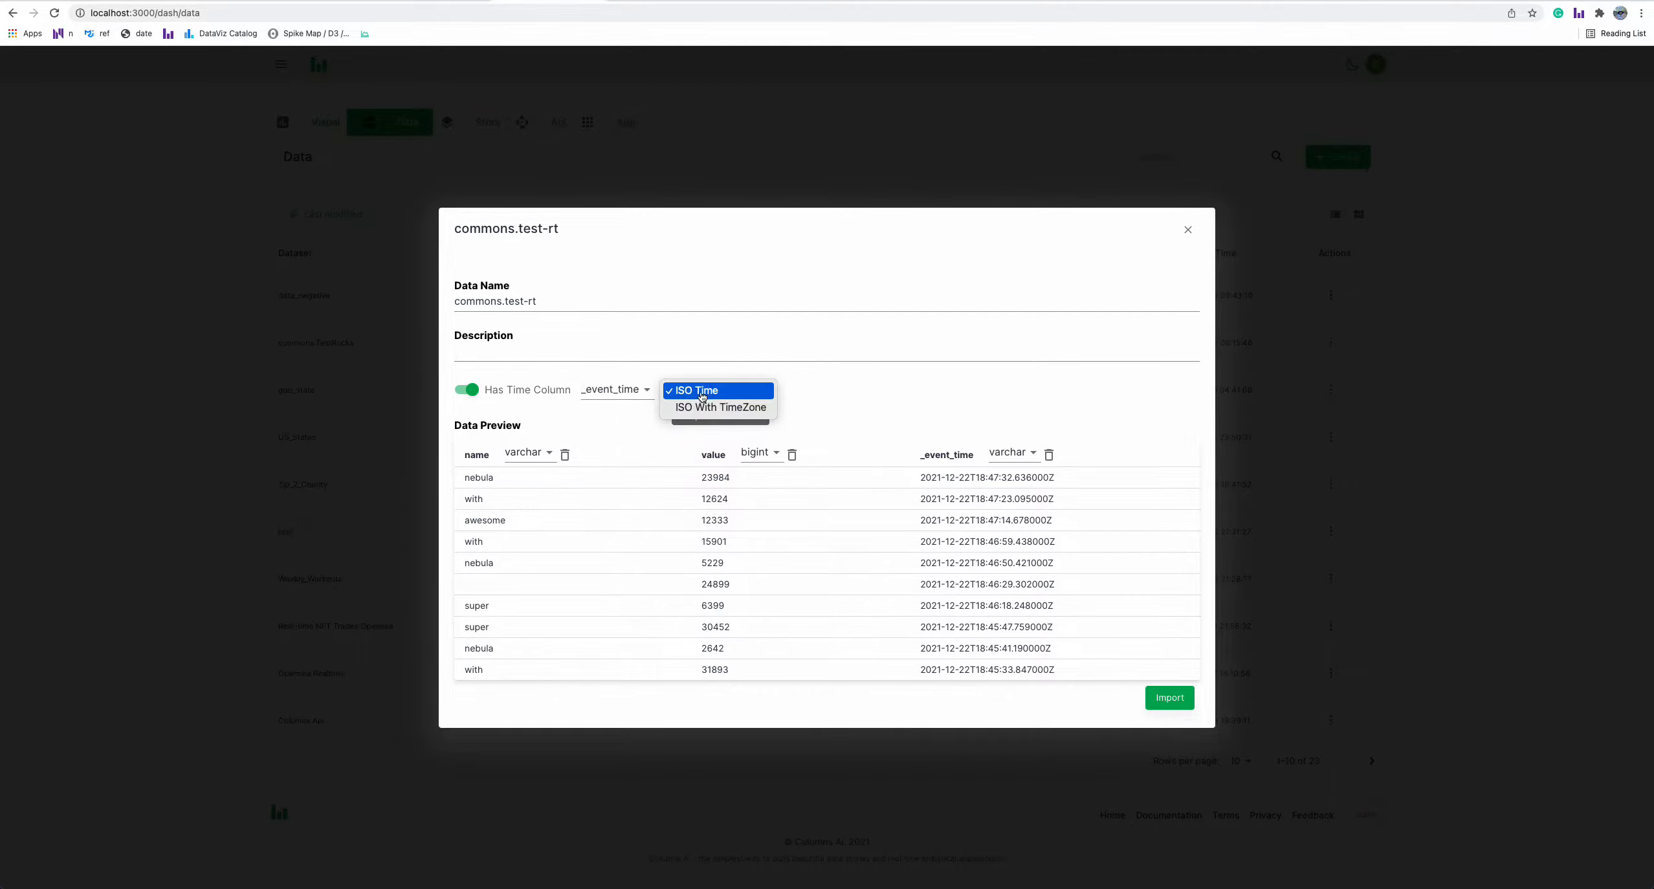
{"action": "left_click", "coordinate": [704, 412]}
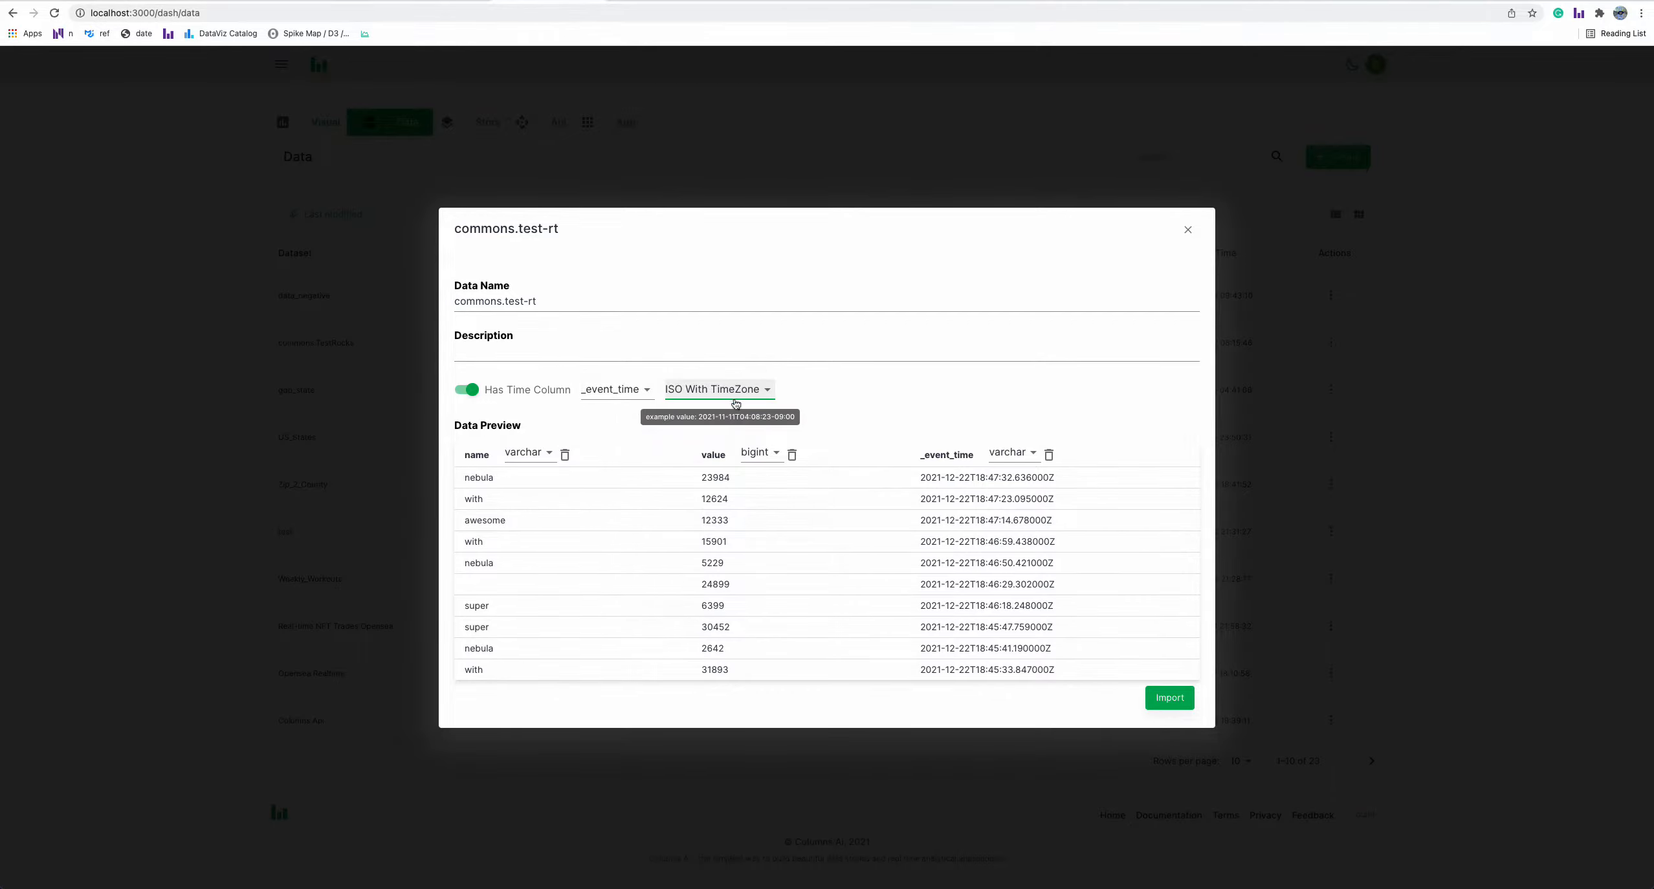
{"action": "left_click", "coordinate": [717, 392]}
{"action": "left_click", "coordinate": [701, 374]}
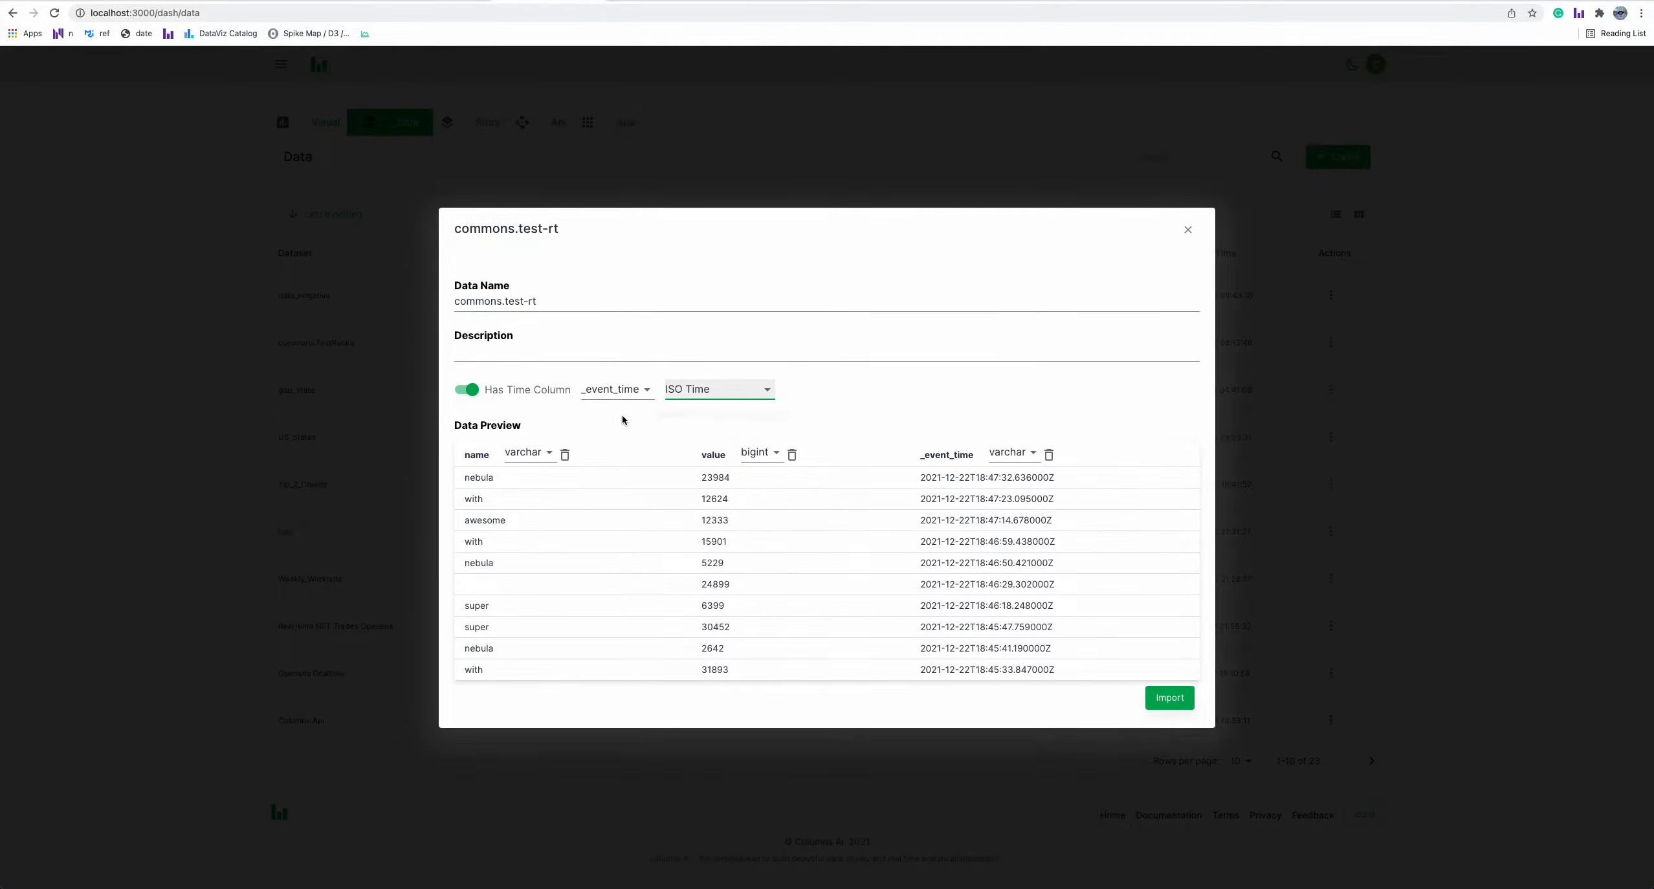
Enter the description "test connecting with rockset live streaming" for the dataset
{"action": "left_click", "coordinate": [561, 353]}
{"action": "type", "text": "test co"}
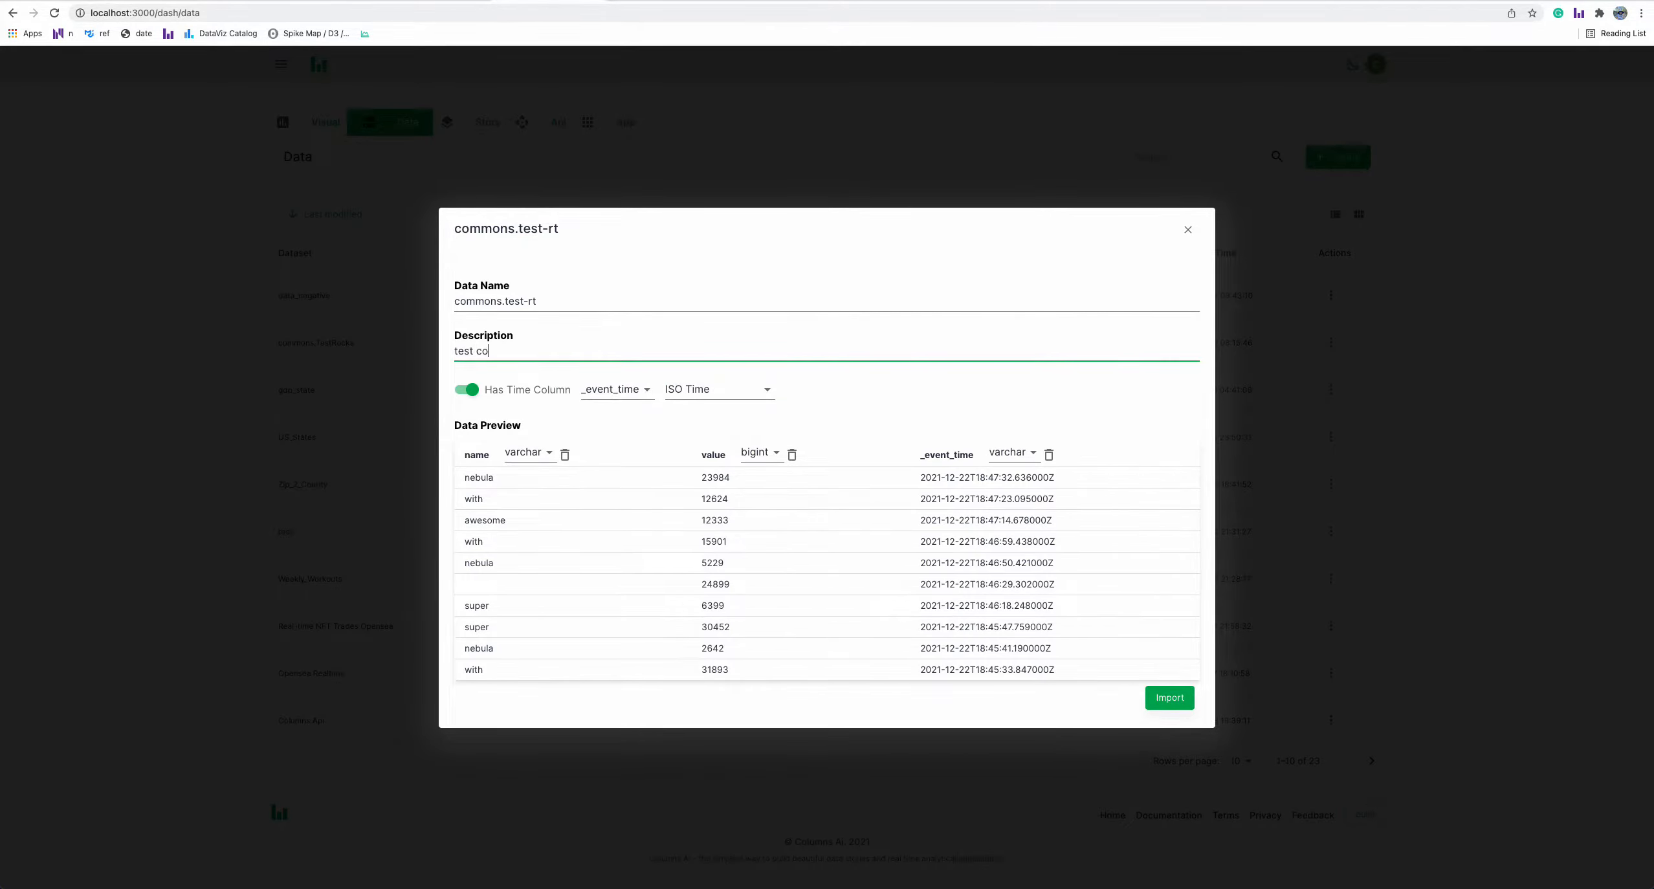
{"action": "type", "text": "nnecting with rockset live streaming"}
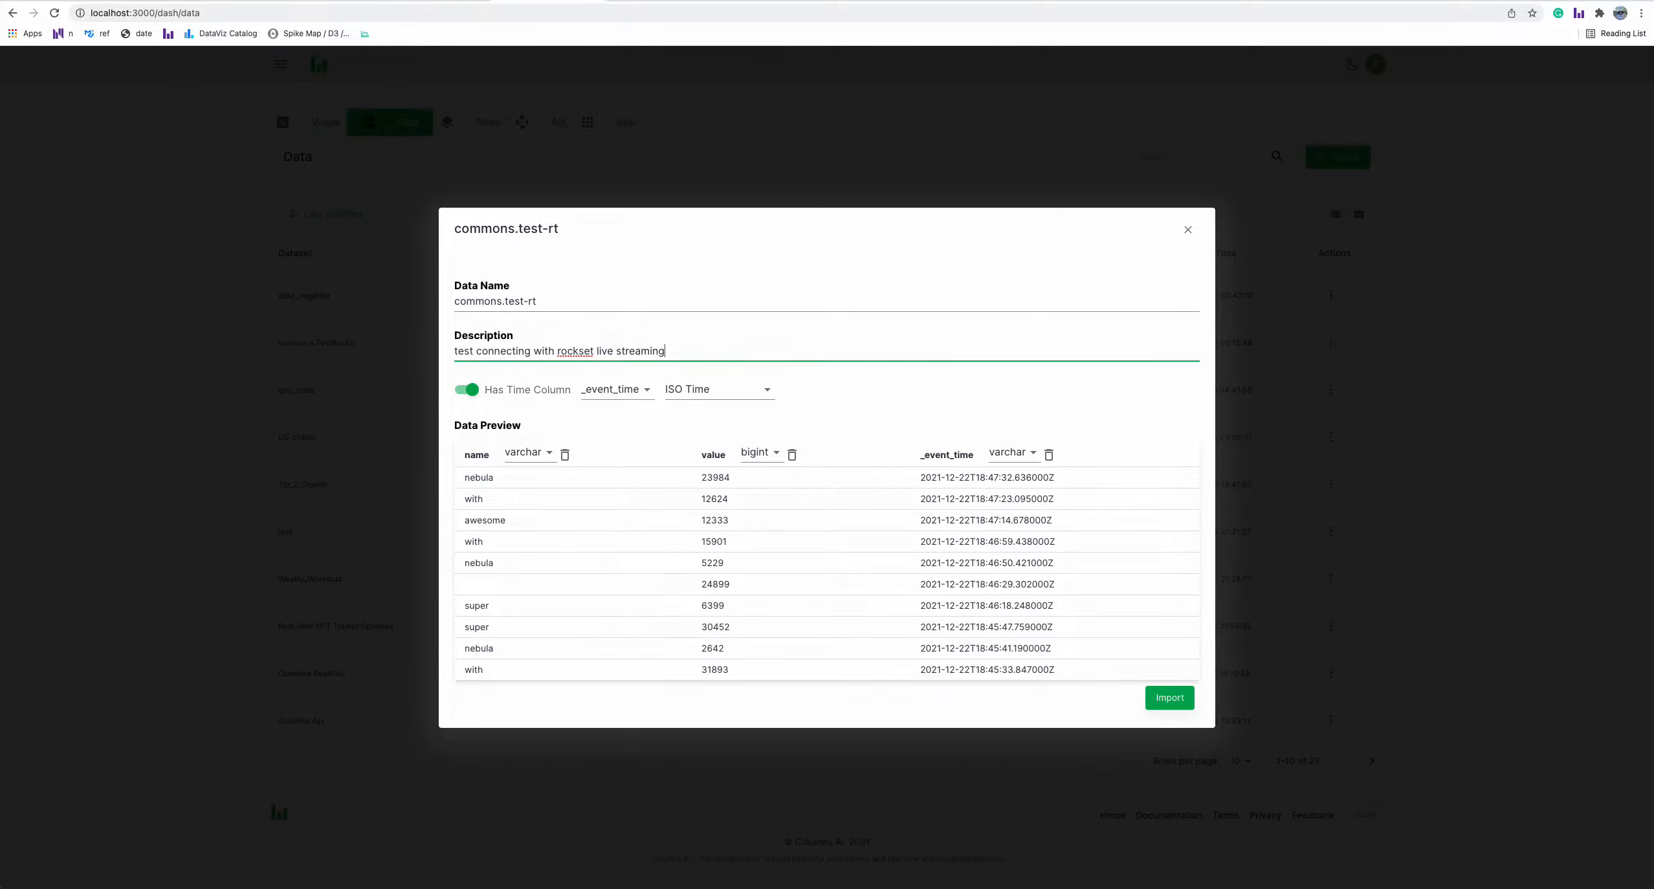
Import the commons.test-rt dataset with the configured settings
{"action": "left_click_drag", "start_coordinate": [558, 309], "coordinate": [445, 311]}
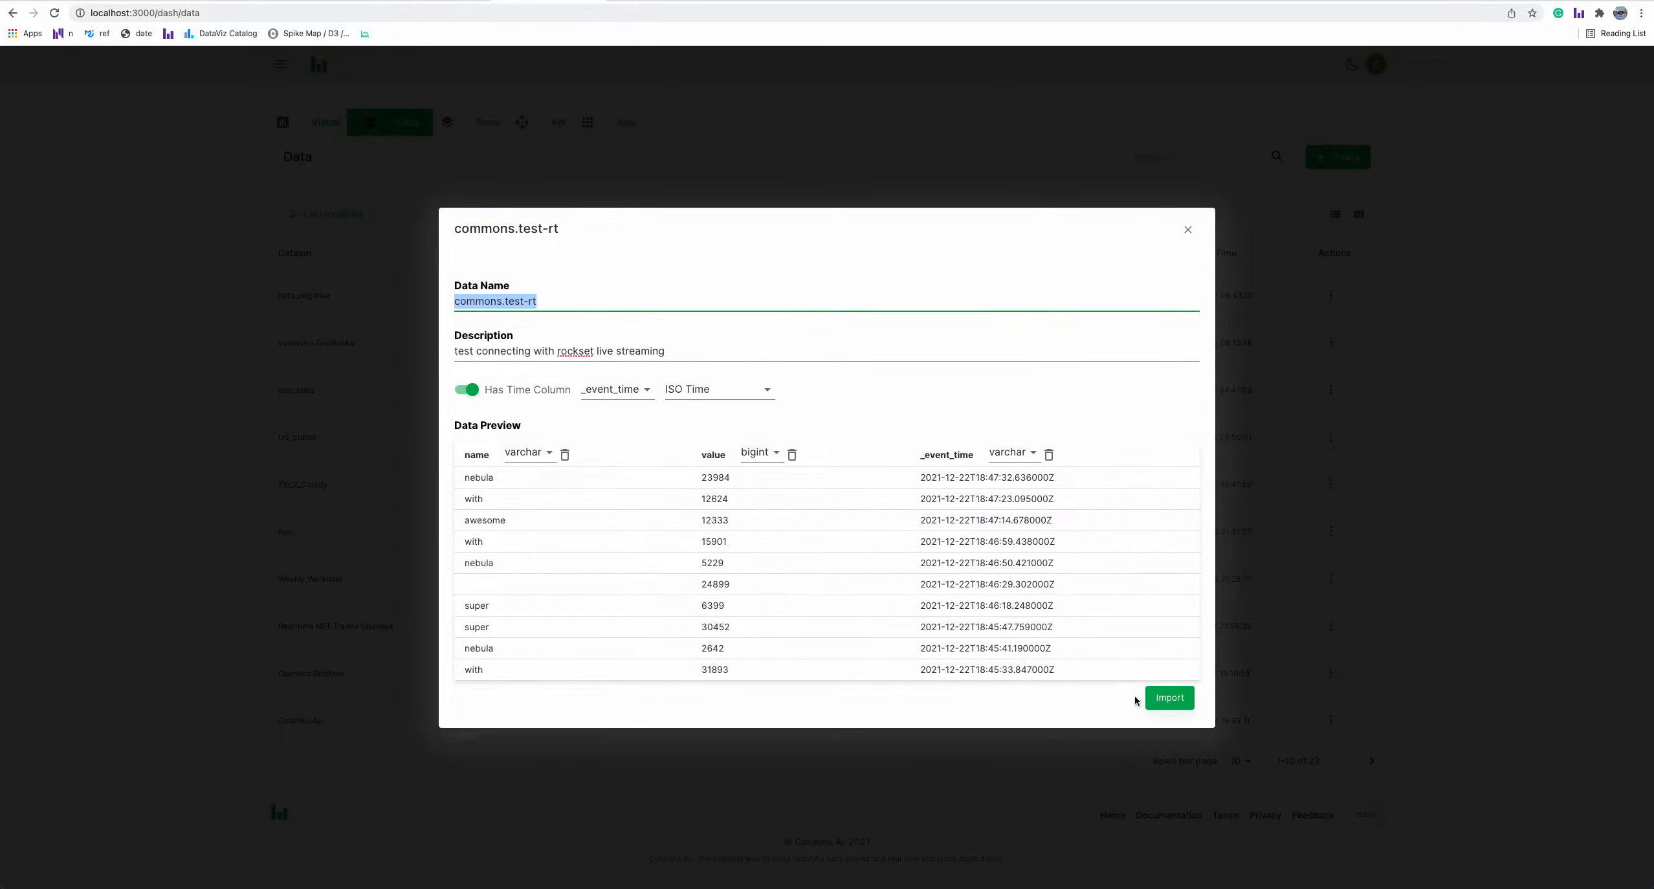
{"action": "left_click", "coordinate": [1172, 701]}
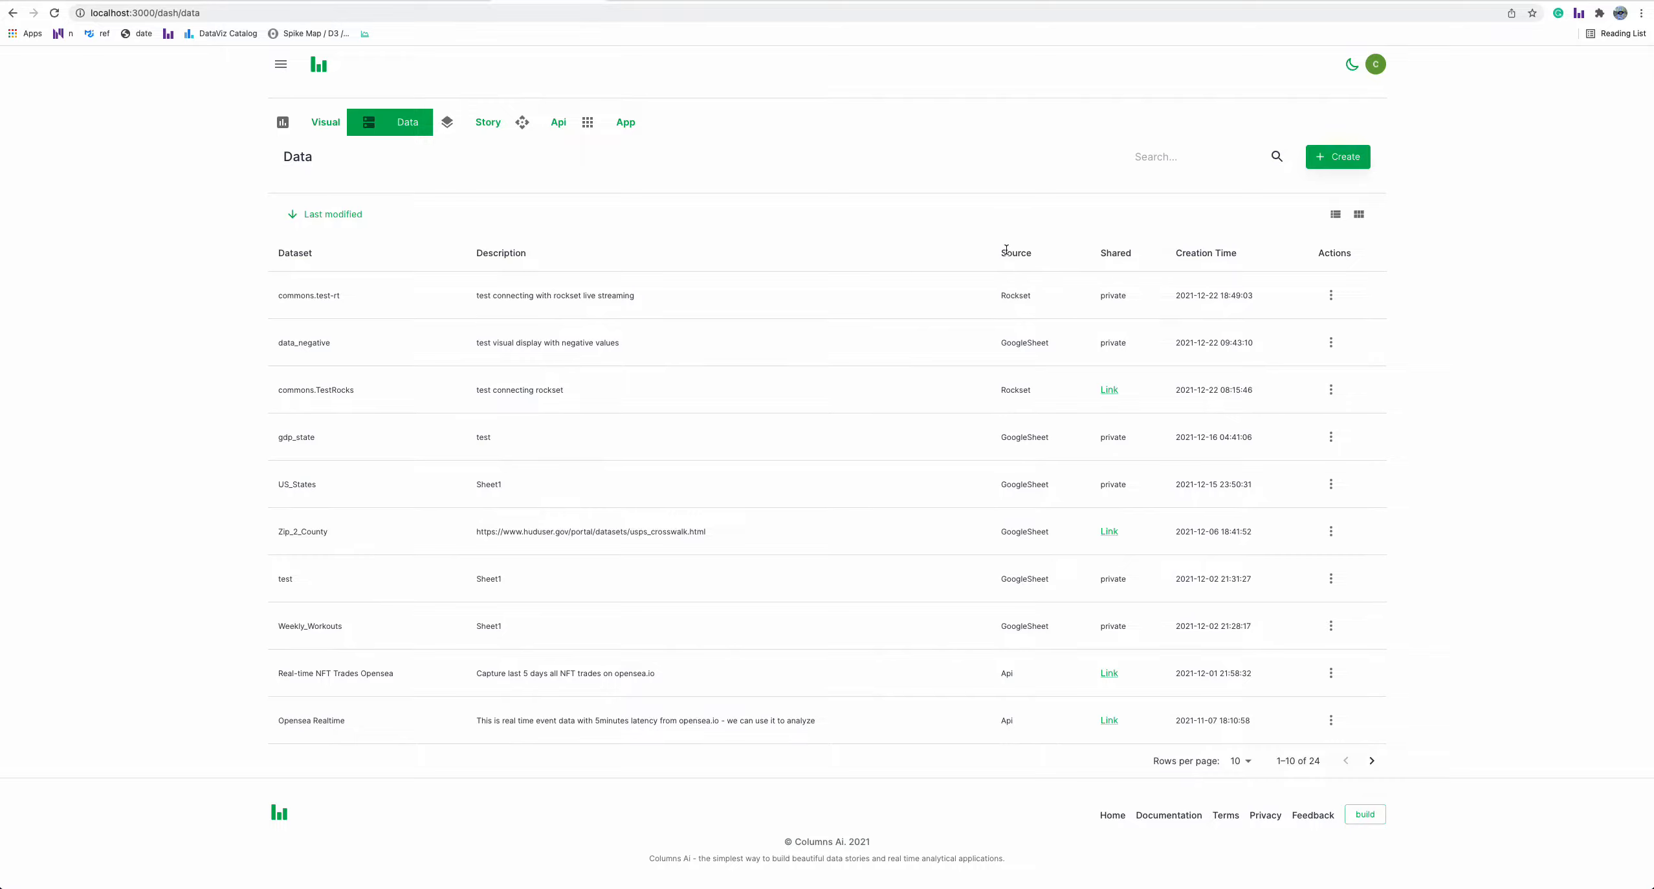
Preview the sample rows of the new commons.test-rt dataset, then close the preview
{"action": "left_click_drag", "start_coordinate": [1006, 249], "coordinate": [1036, 252]}
{"action": "left_click", "coordinate": [1054, 297]}
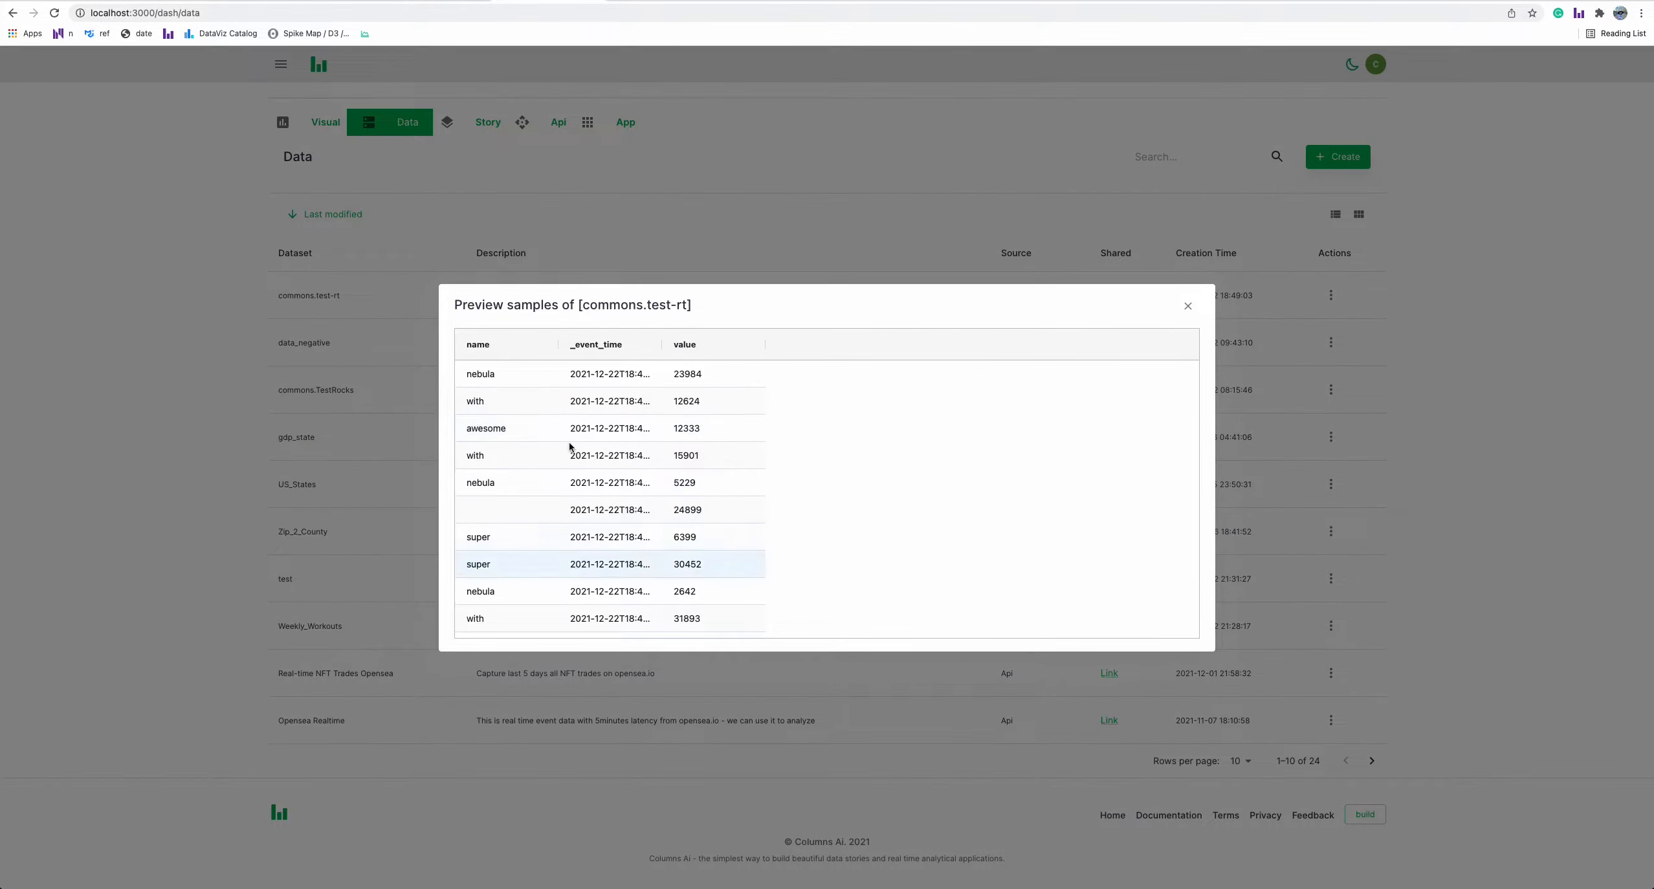
{"action": "left_click", "coordinate": [1196, 311]}
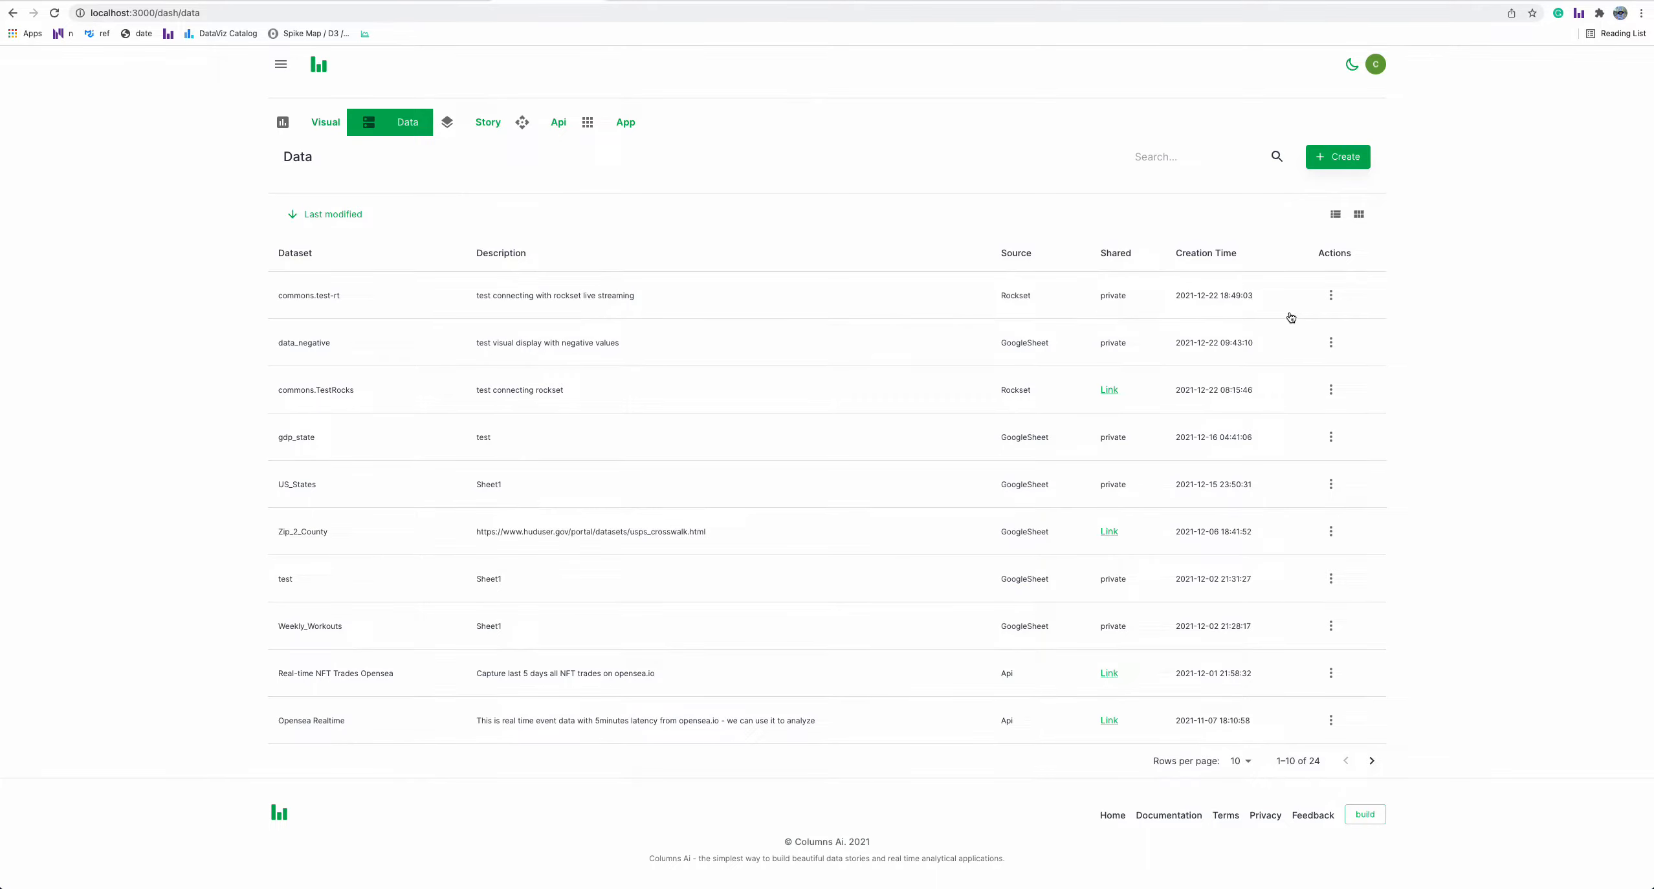
Create a visual from the commons.test-rt dataset and open the list of keys to choose from
{"action": "left_click", "coordinate": [1331, 295]}
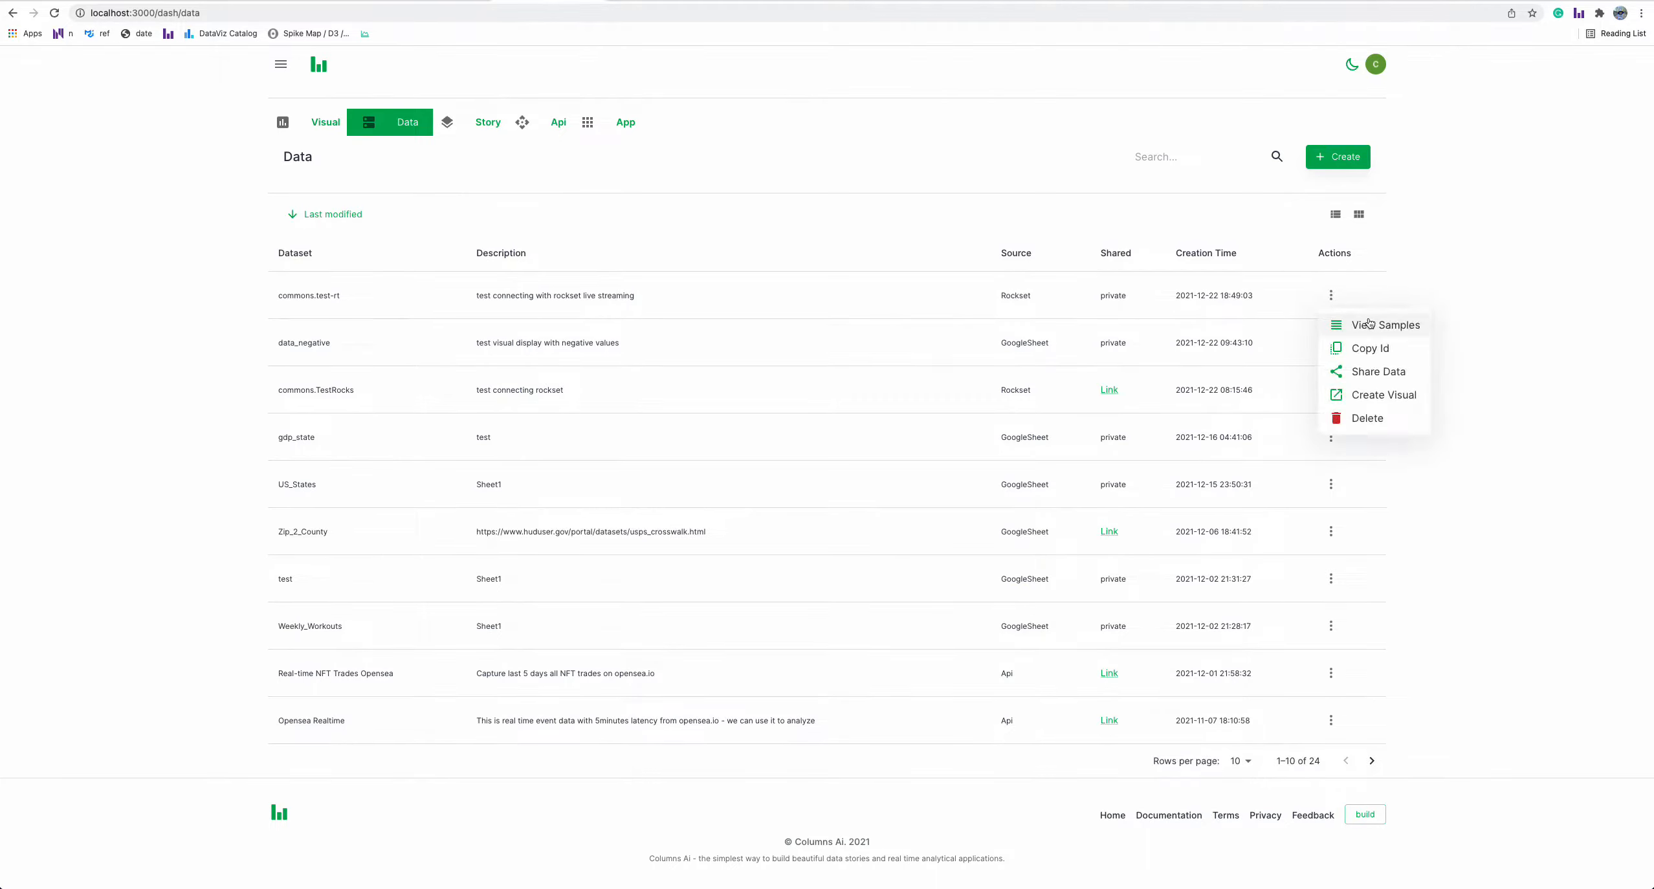
{"action": "left_click", "coordinate": [1380, 399]}
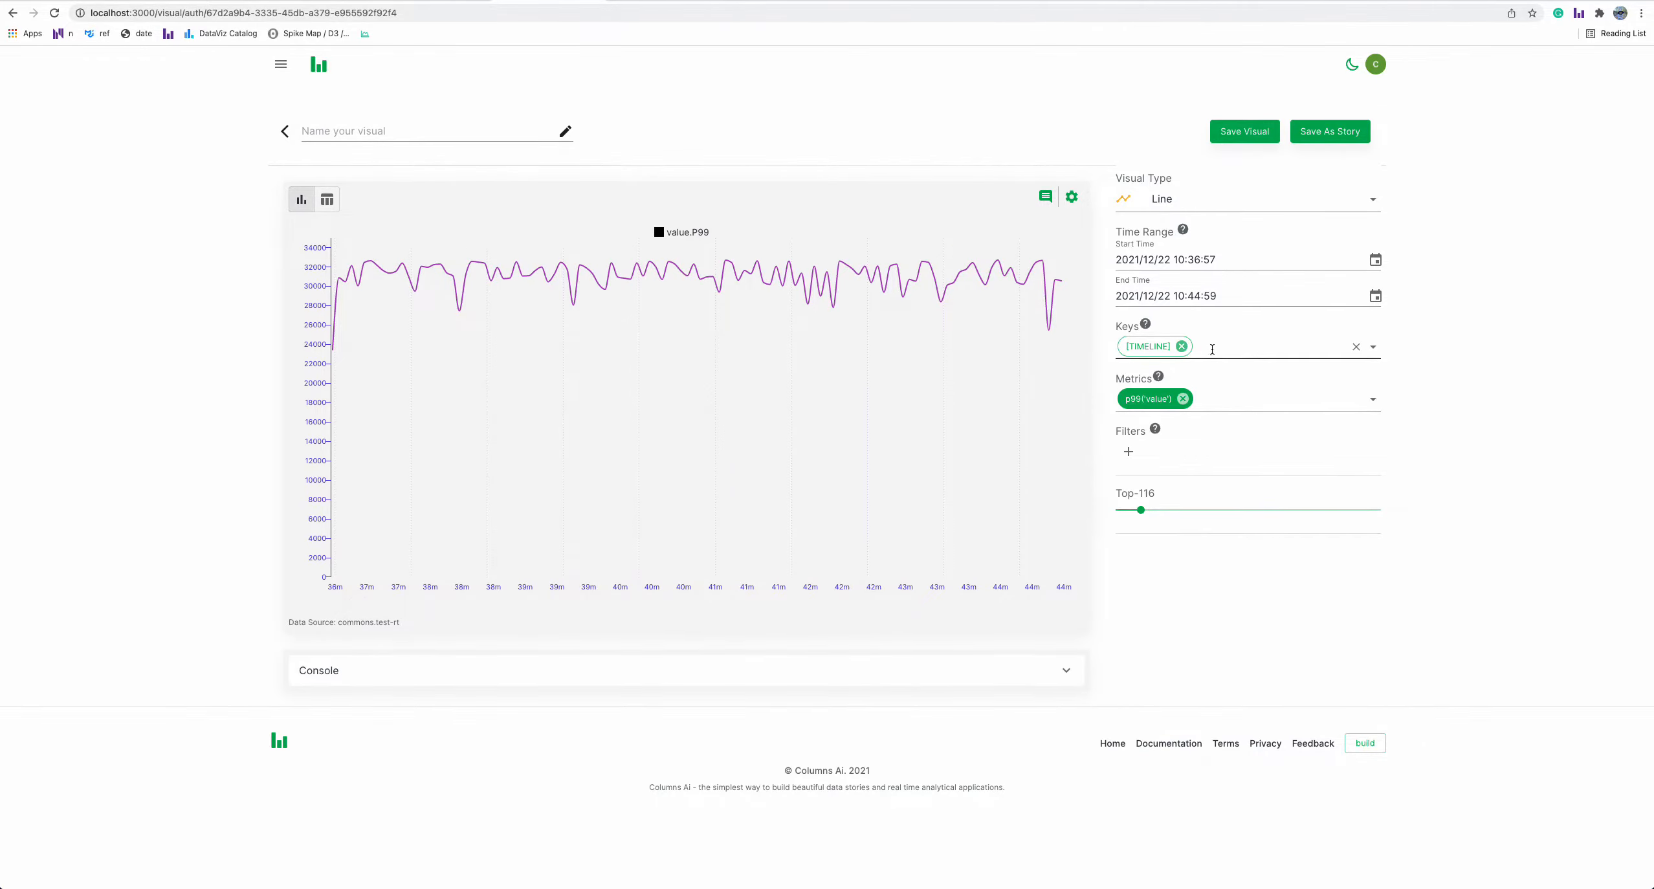
{"action": "left_click", "coordinate": [1212, 349]}
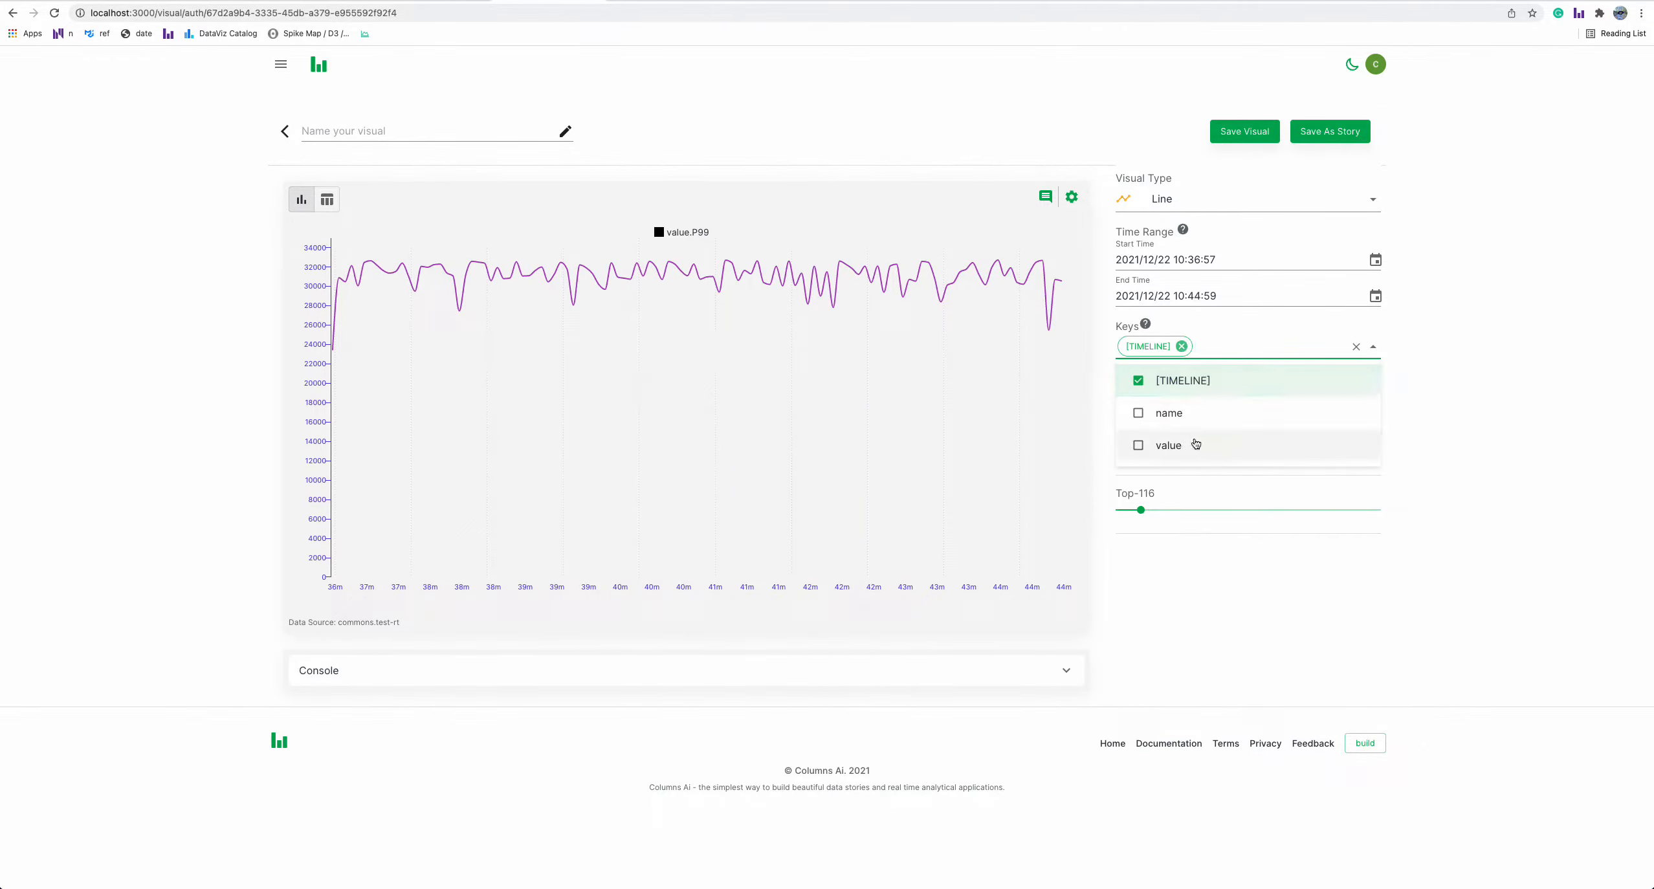